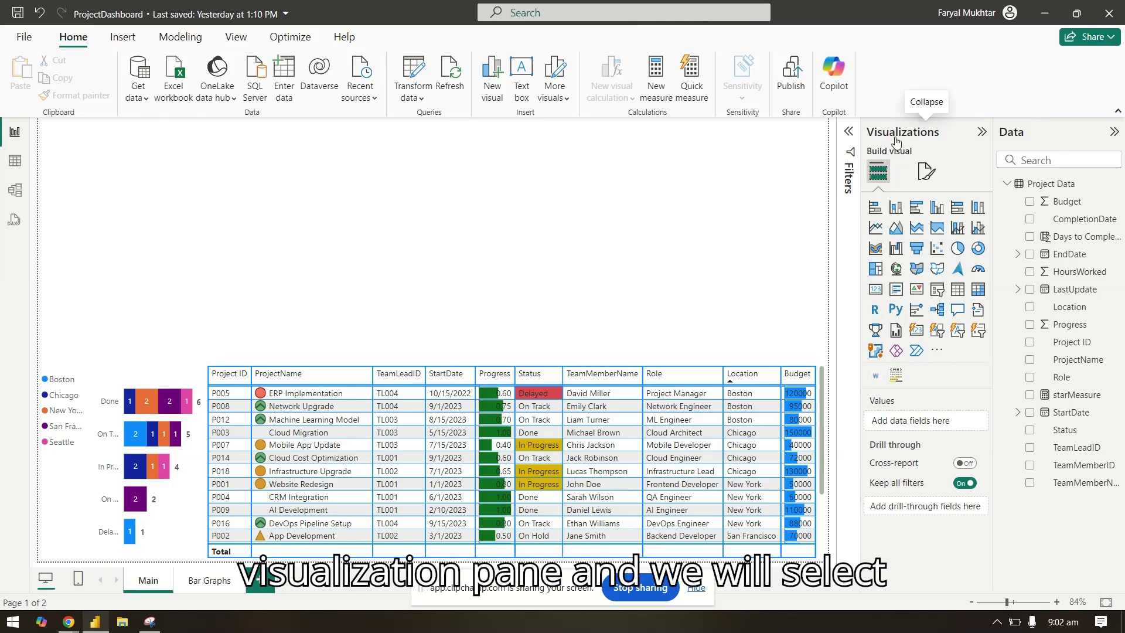
# Add a button slicer on the Status field, widen it and move it to the centre above the project table
pyautogui.click(938, 331)
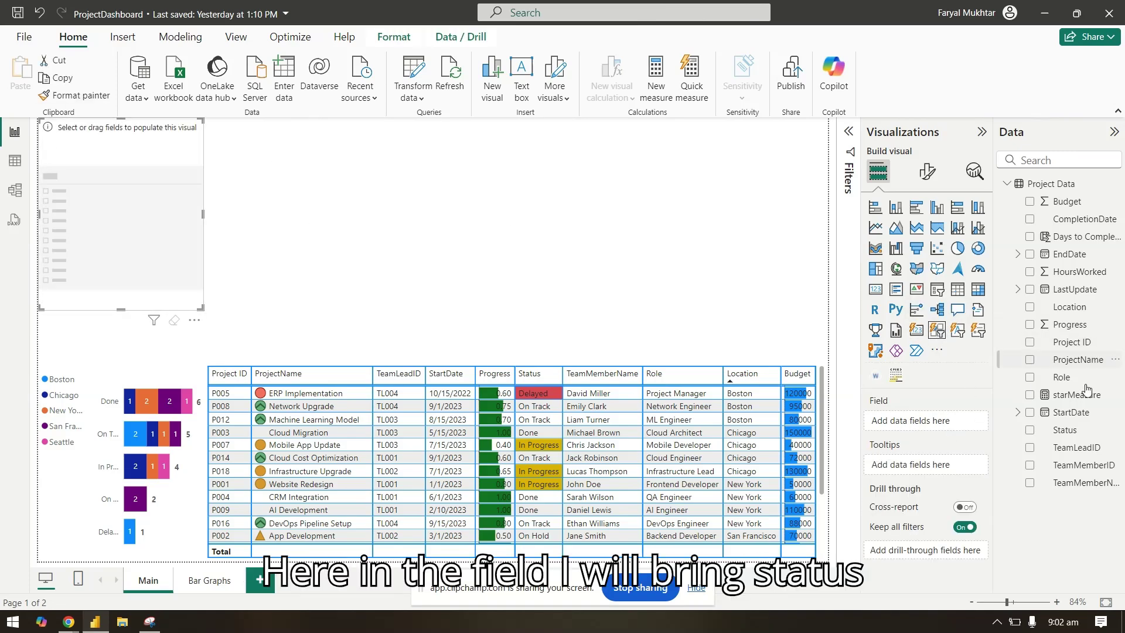
pyautogui.moveTo(1080, 436); pyautogui.dragTo(937, 422)
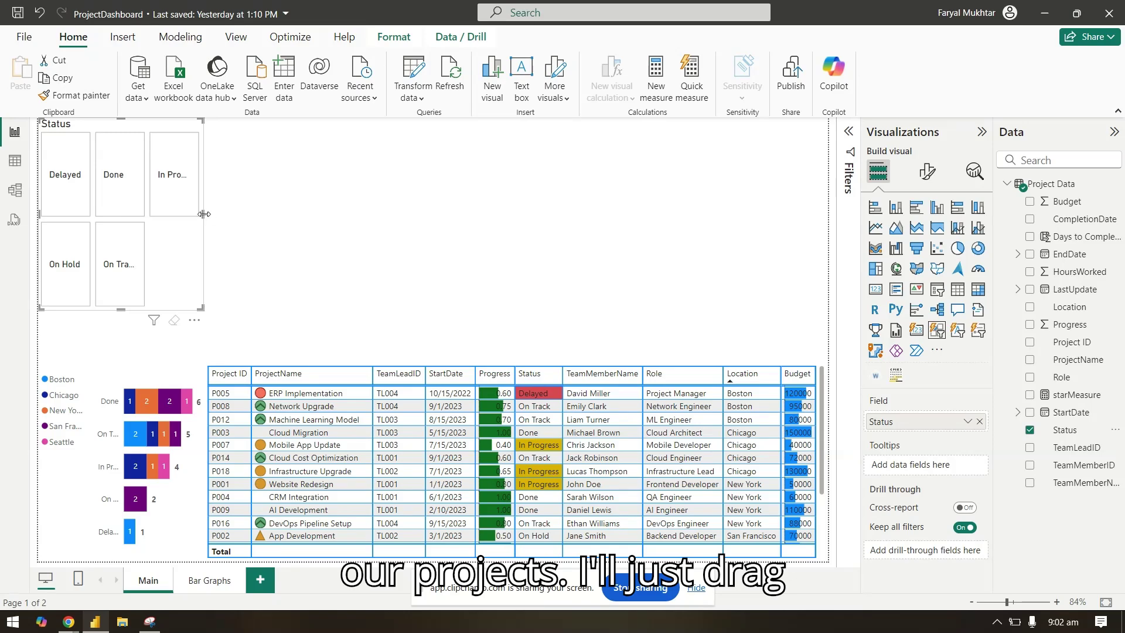
pyautogui.moveTo(246, 221); pyautogui.dragTo(467, 226)
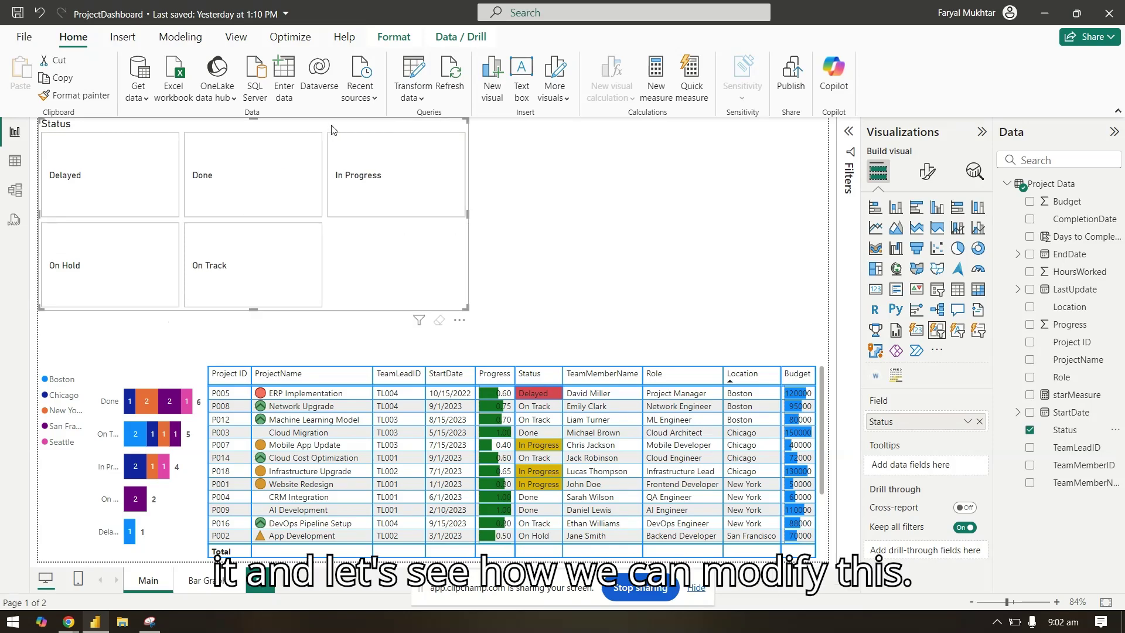
pyautogui.moveTo(368, 139); pyautogui.dragTo(606, 174)
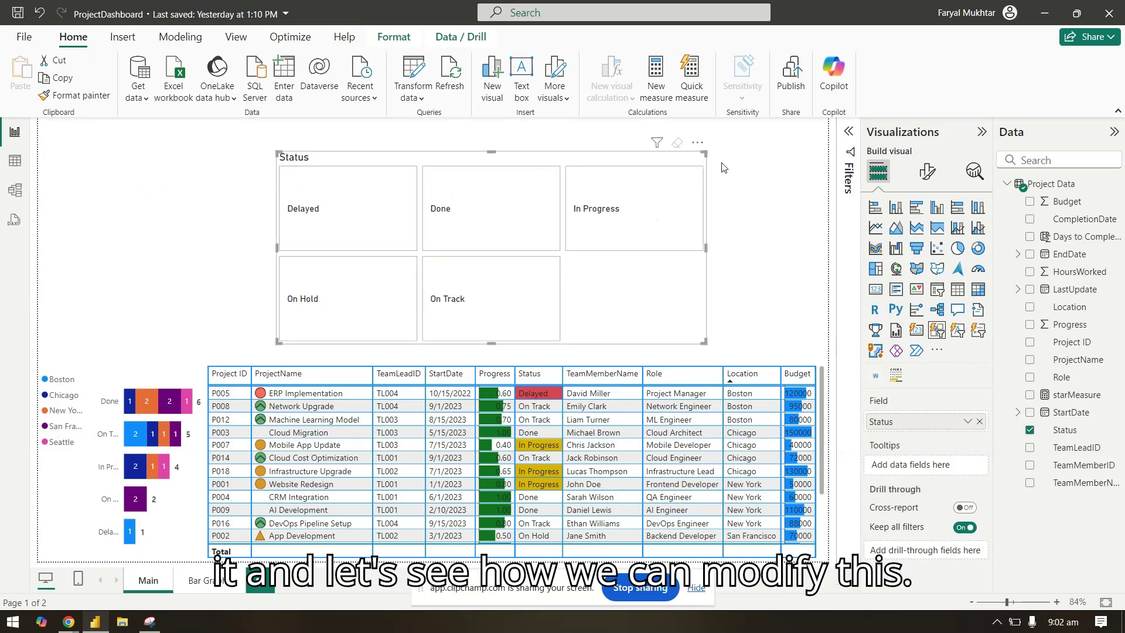
# Open the Status slicer's selection settings and test single selection by choosing On Track and Done in turn
pyautogui.click(924, 174)
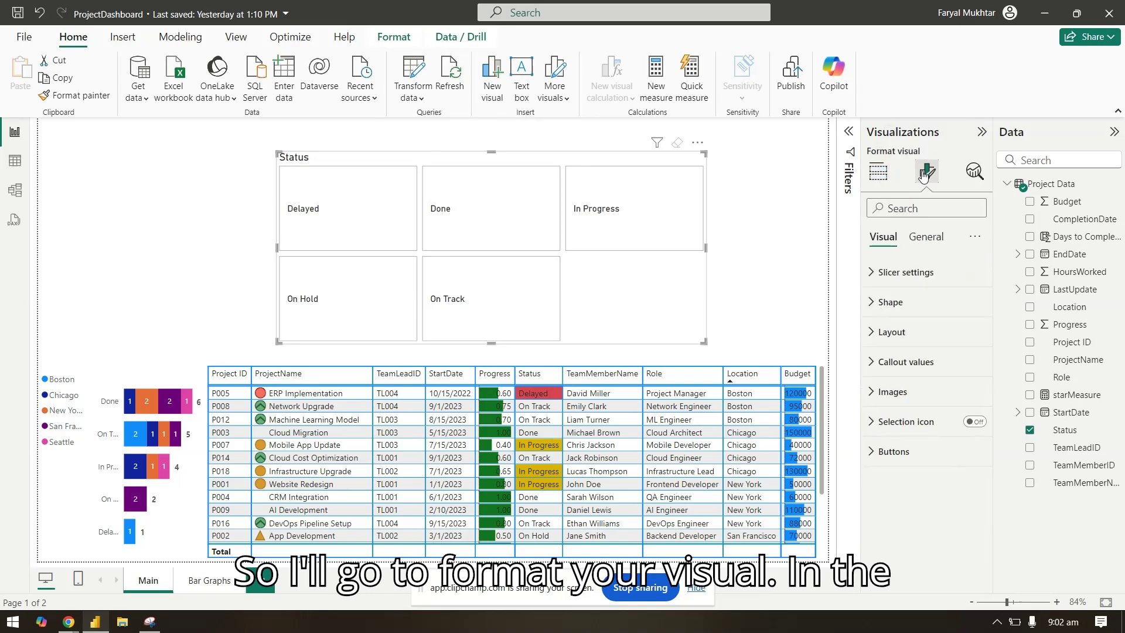
pyautogui.click(923, 271)
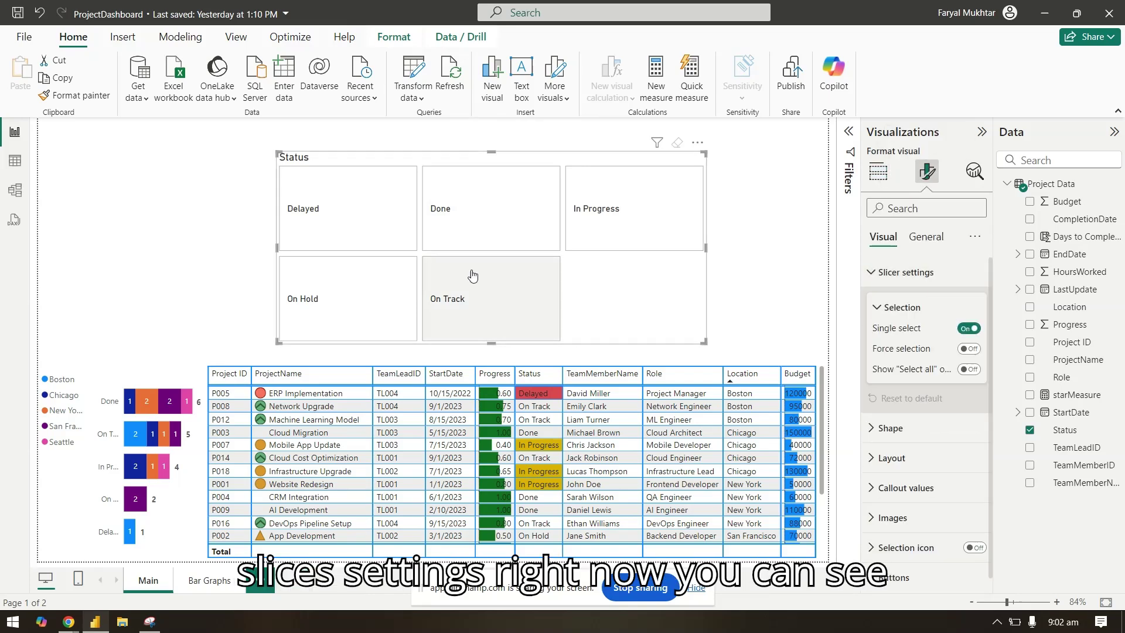
pyautogui.click(474, 223)
pyautogui.click(481, 296)
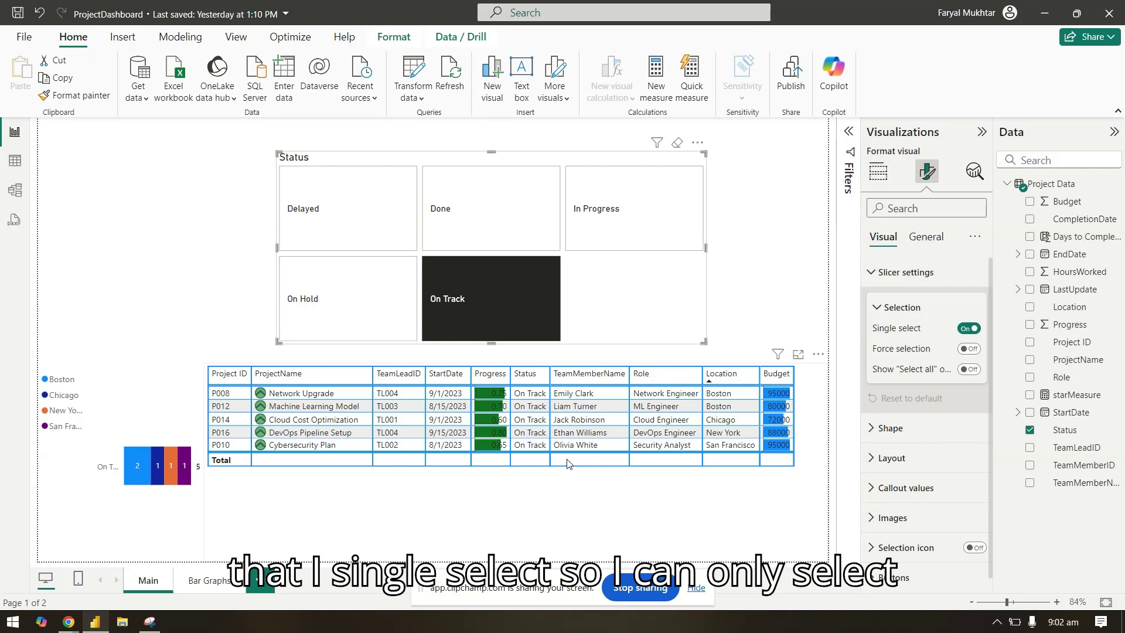
pyautogui.click(501, 206)
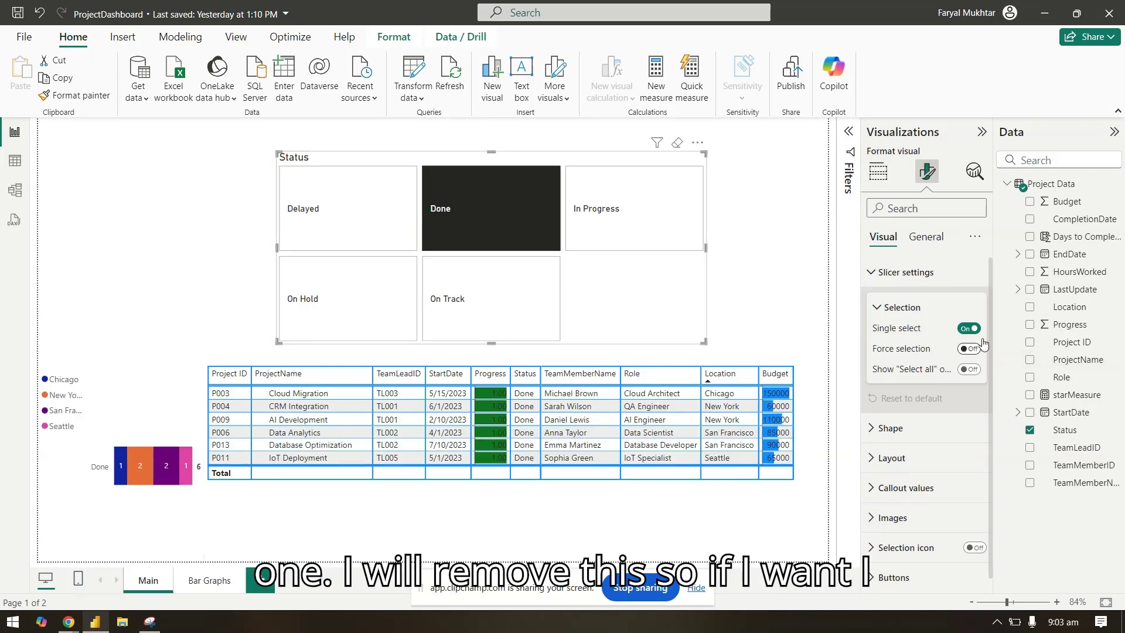
# Turn off single select for the Status slicer, test selecting In Progress together with Done, and clear both selections
pyautogui.click(969, 328)
pyautogui.click(606, 197)
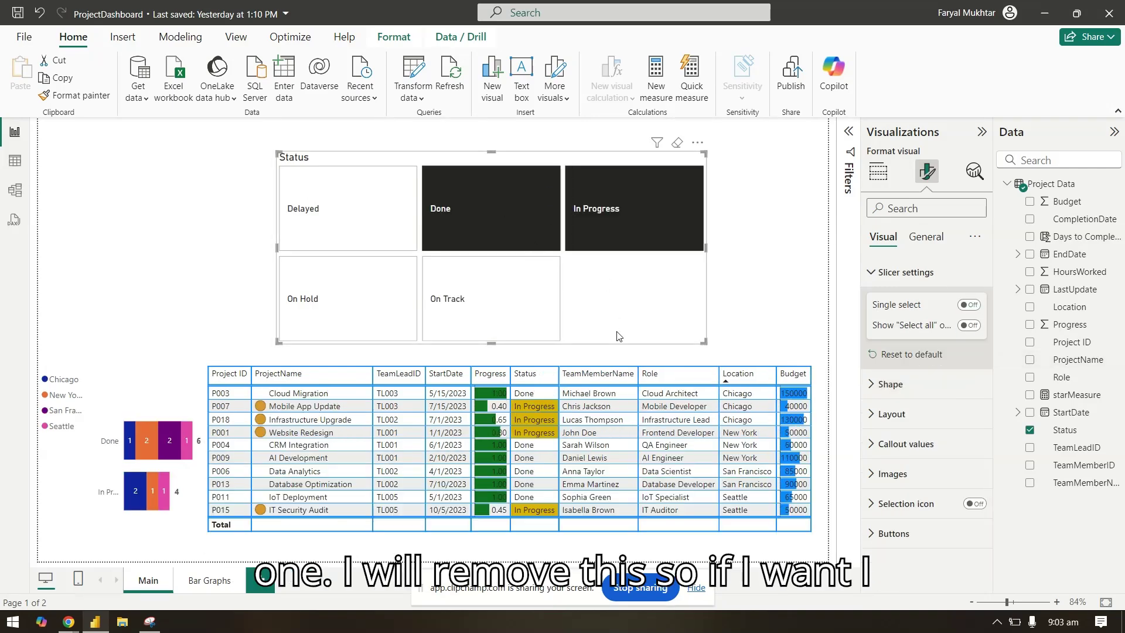
pyautogui.click(621, 237)
pyautogui.click(474, 214)
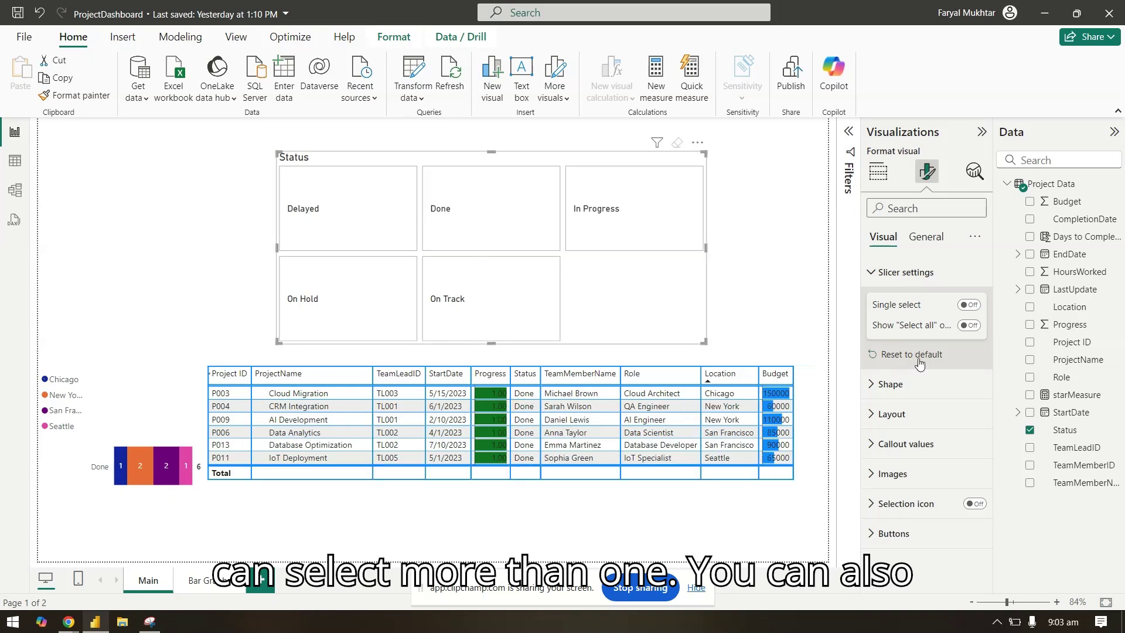
# Try the "Select all" option in the Status slicer and switch it back off
pyautogui.click(969, 326)
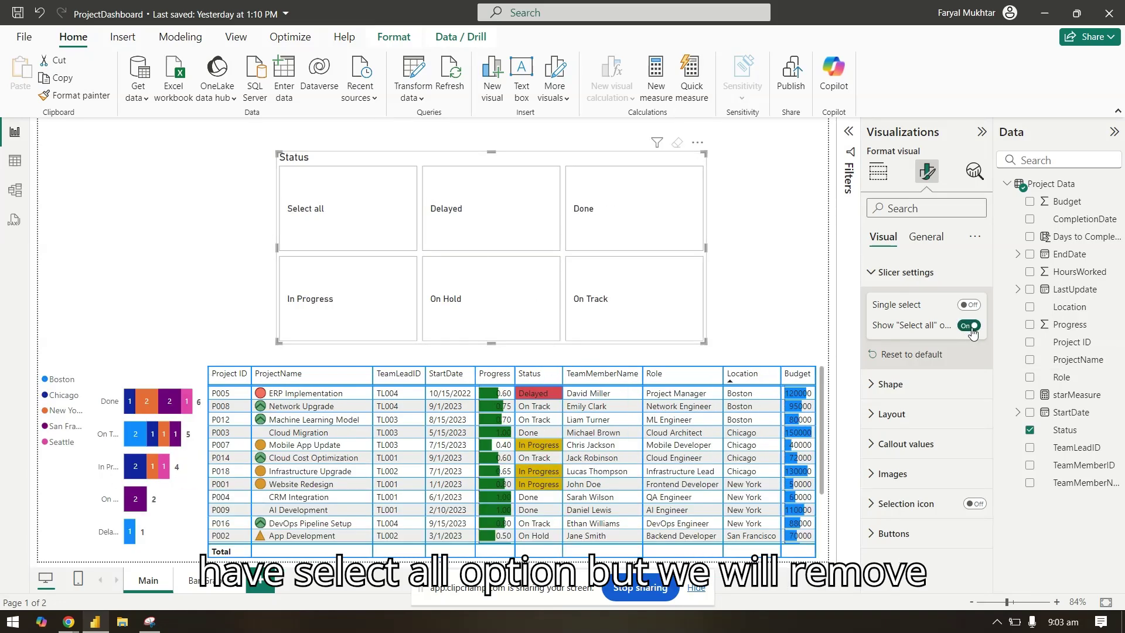
pyautogui.click(970, 327)
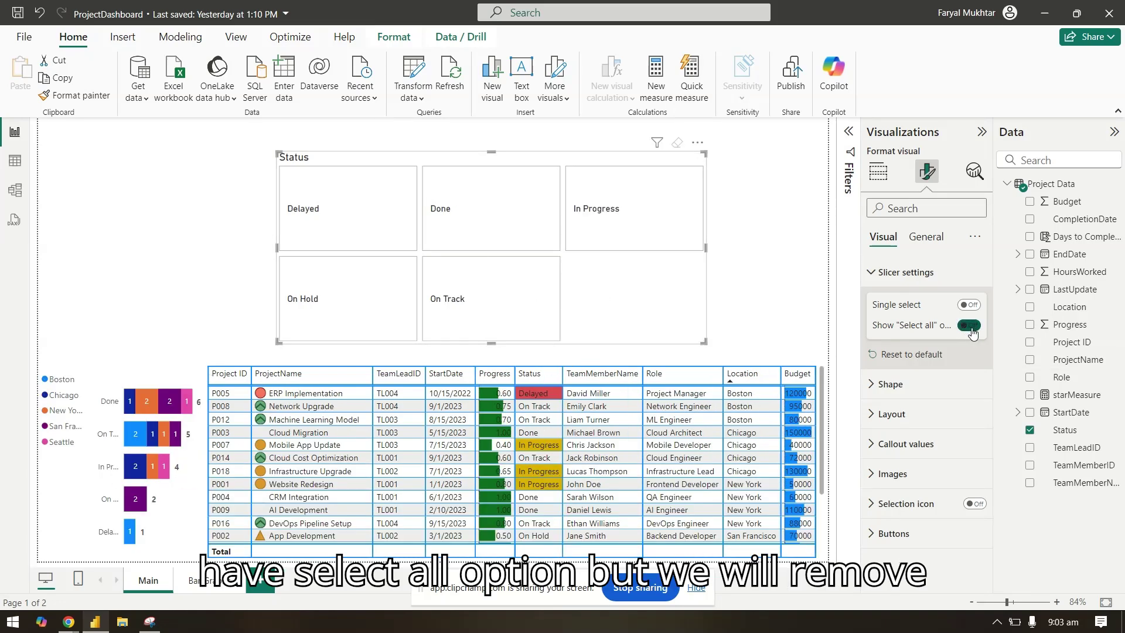
pyautogui.click(887, 273)
# Change the slicer buttons' shape to Rounded Rectangle with 39 px rounded corners
pyautogui.click(890, 300)
pyautogui.click(943, 354)
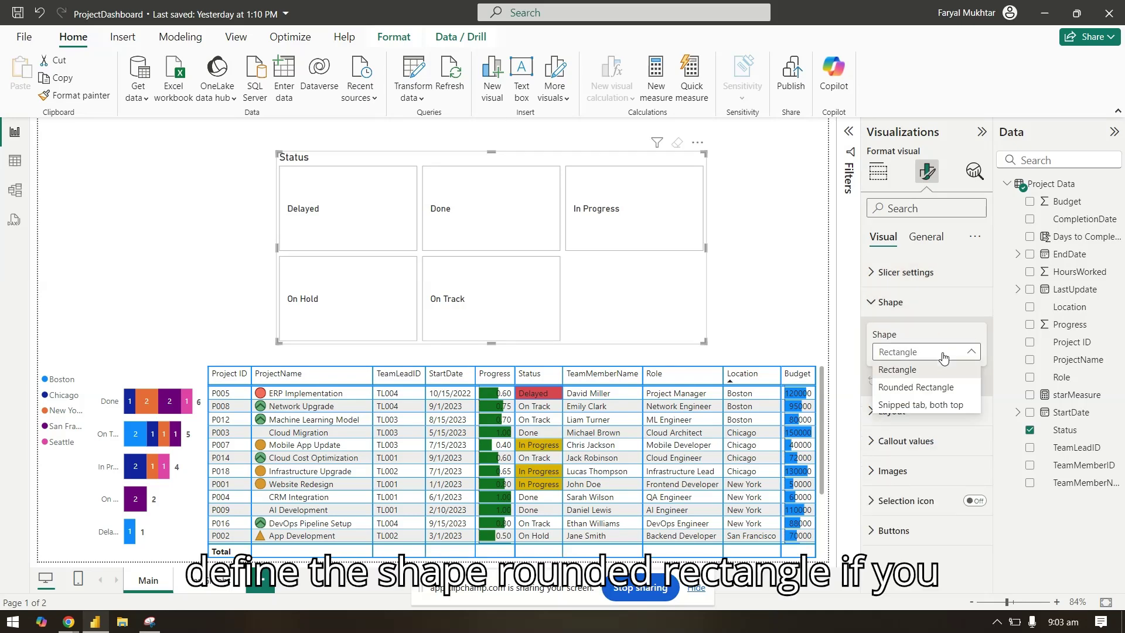
pyautogui.click(942, 387)
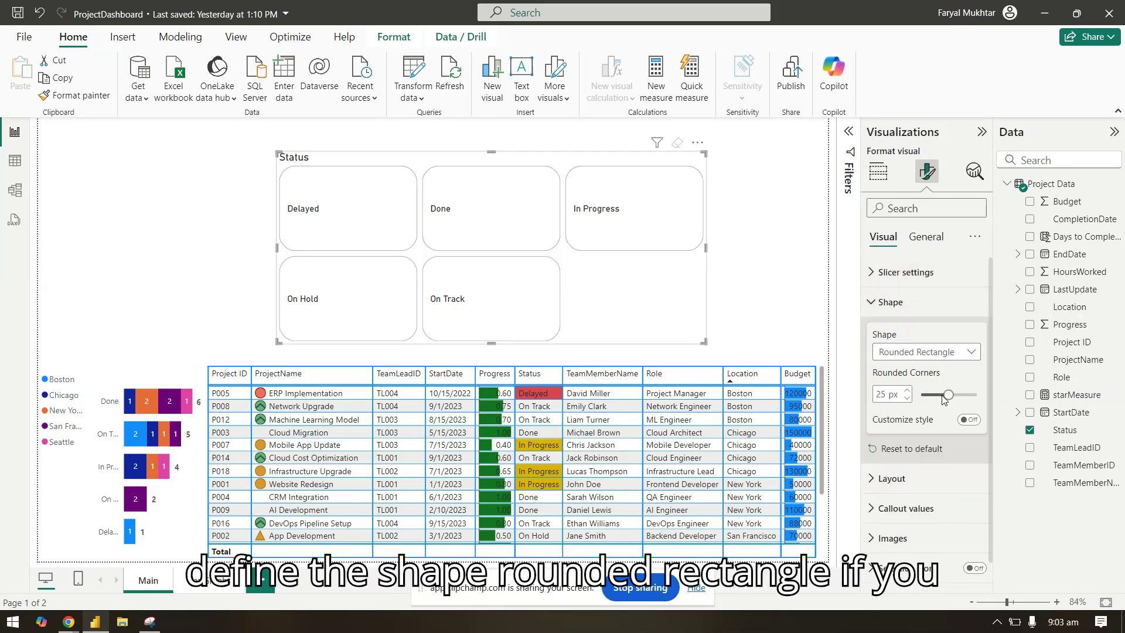
pyautogui.moveTo(949, 396); pyautogui.dragTo(963, 397)
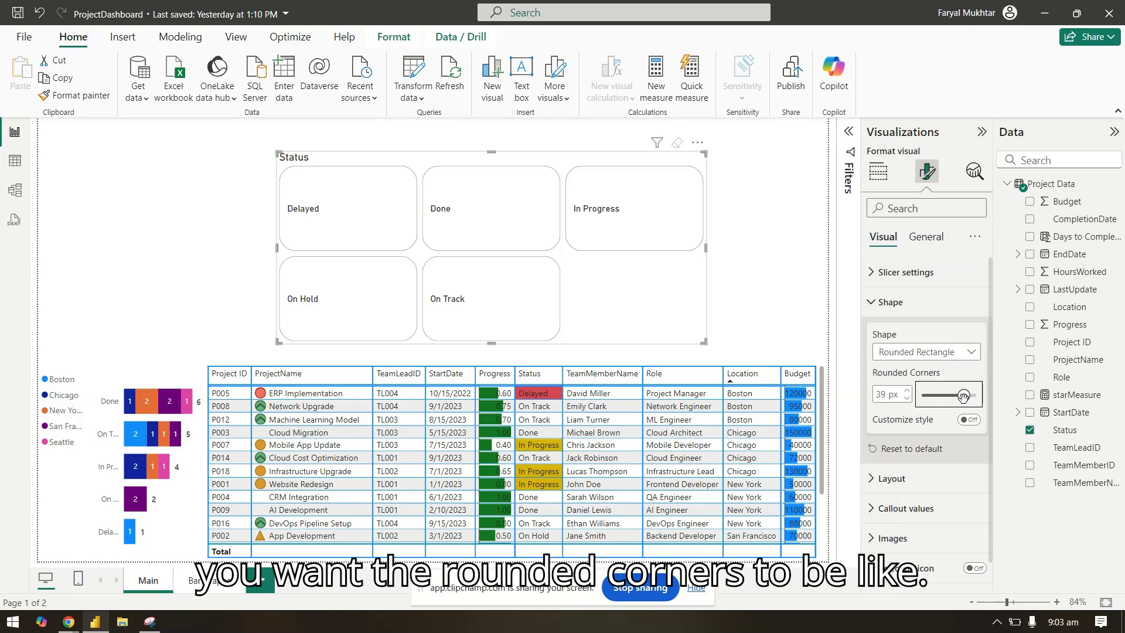
# Try the "Snipped tab, both top" shape and the customized corner style on the slicer buttons, reverting to the uniform rounded rectangle
pyautogui.click(943, 352)
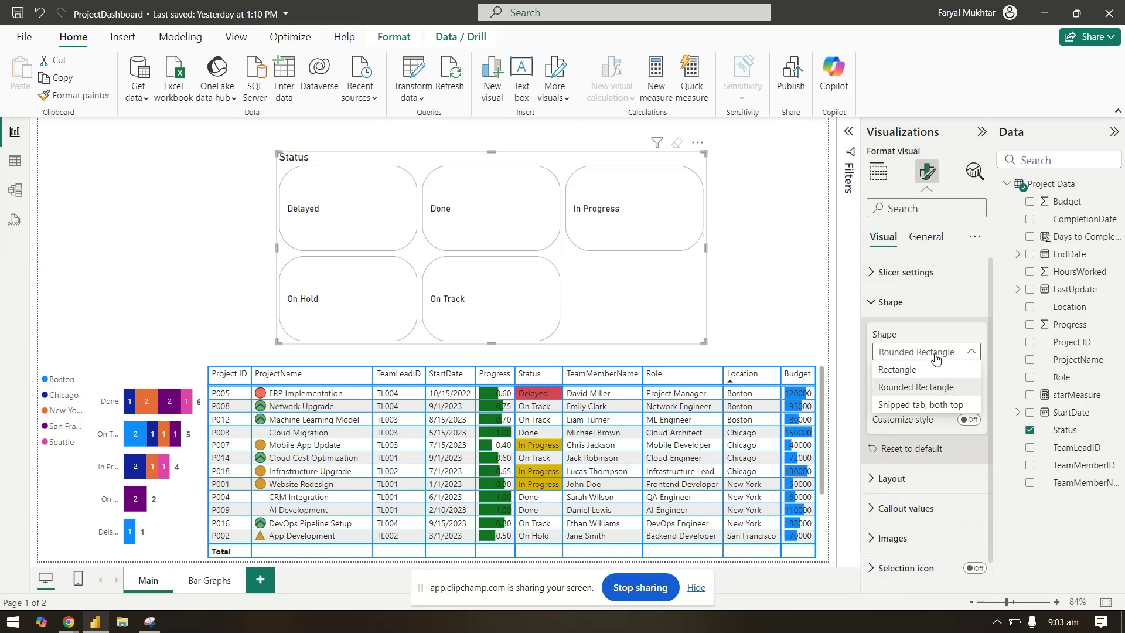
pyautogui.click(939, 406)
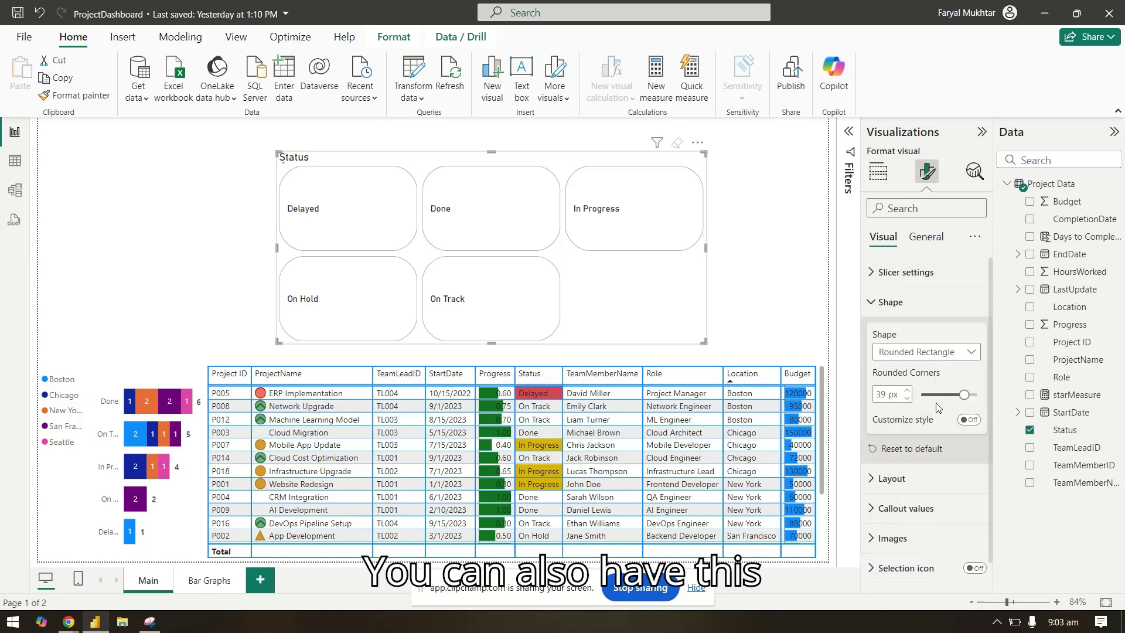
pyautogui.click(964, 355)
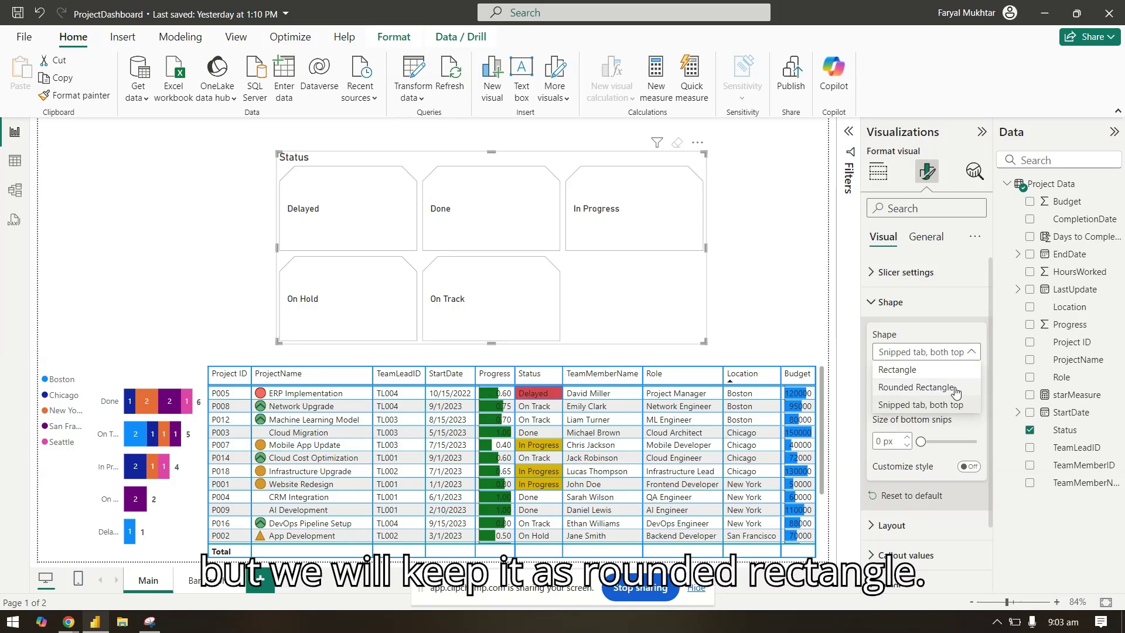
pyautogui.click(955, 385)
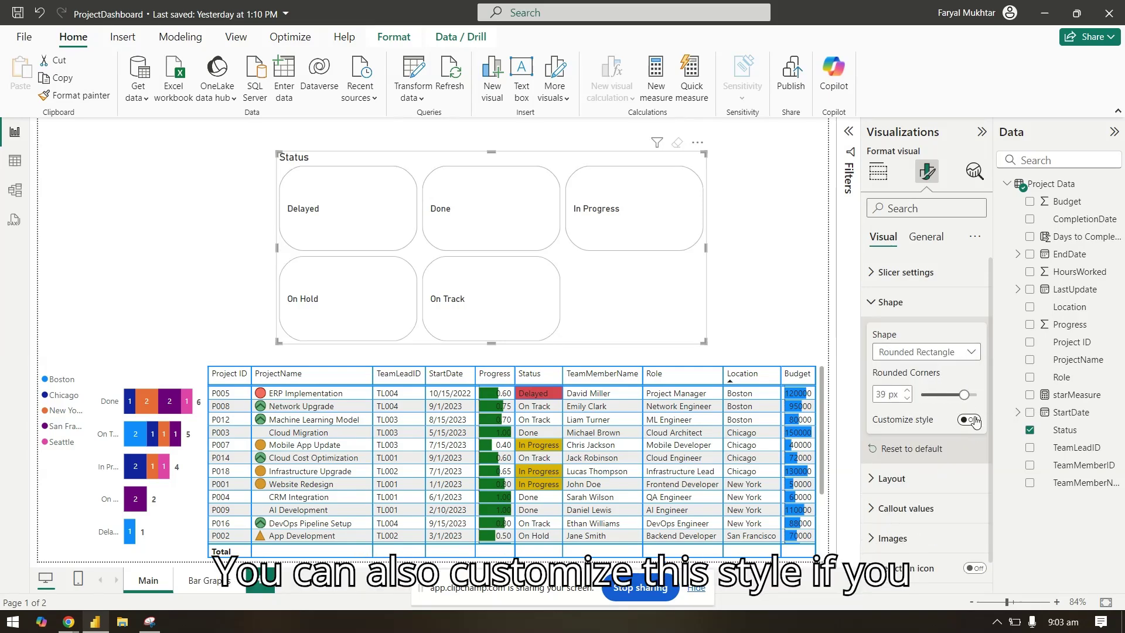
pyautogui.click(971, 421)
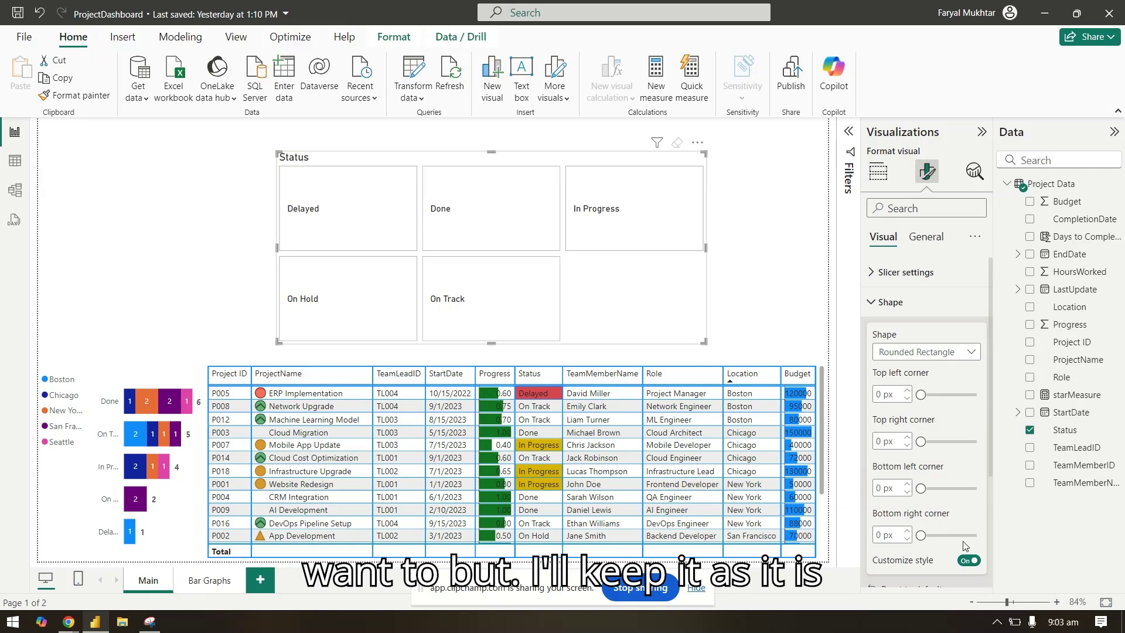
pyautogui.click(968, 560)
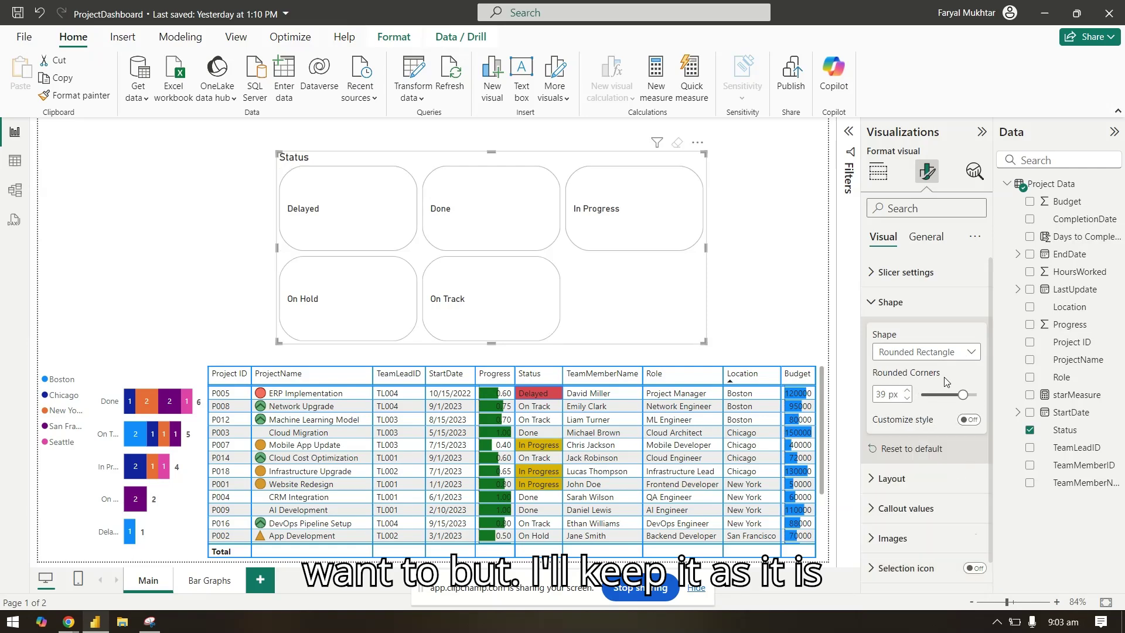
pyautogui.click(890, 302)
# Check the slicer's layout arrangement options and try the Table style before restoring Cards
pyautogui.click(891, 337)
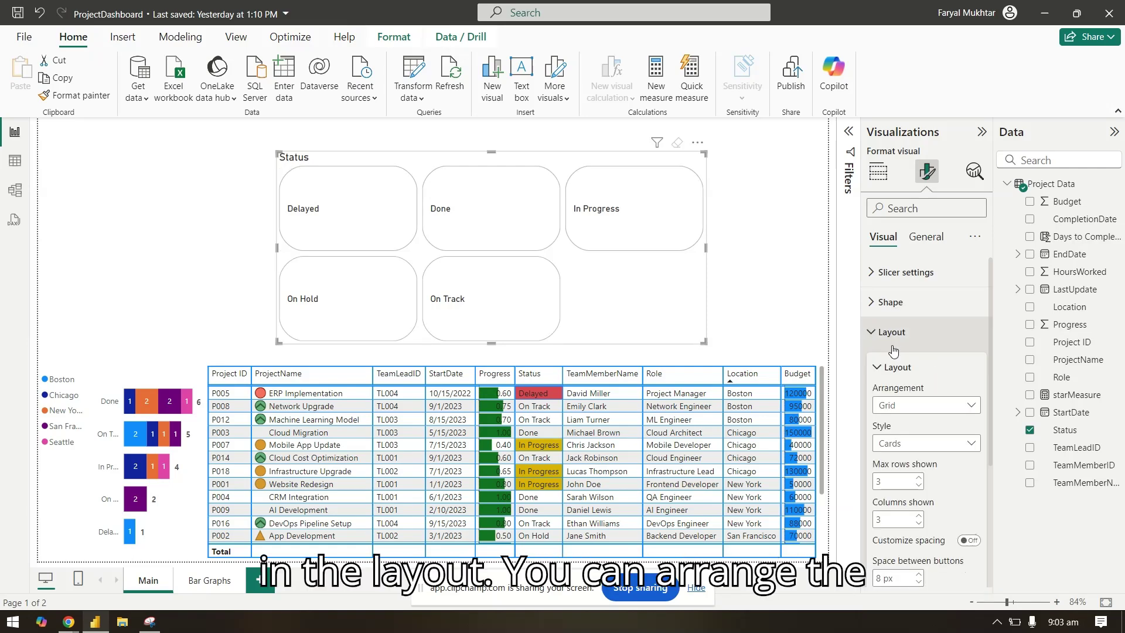
pyautogui.scroll(-1, 886, 343)
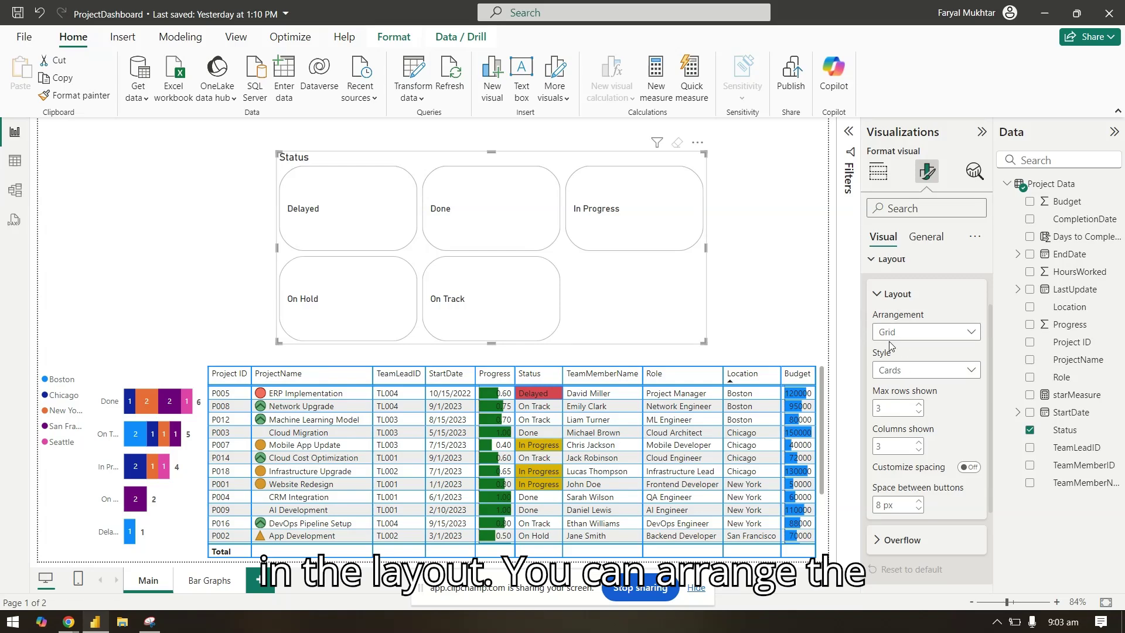
pyautogui.click(892, 332)
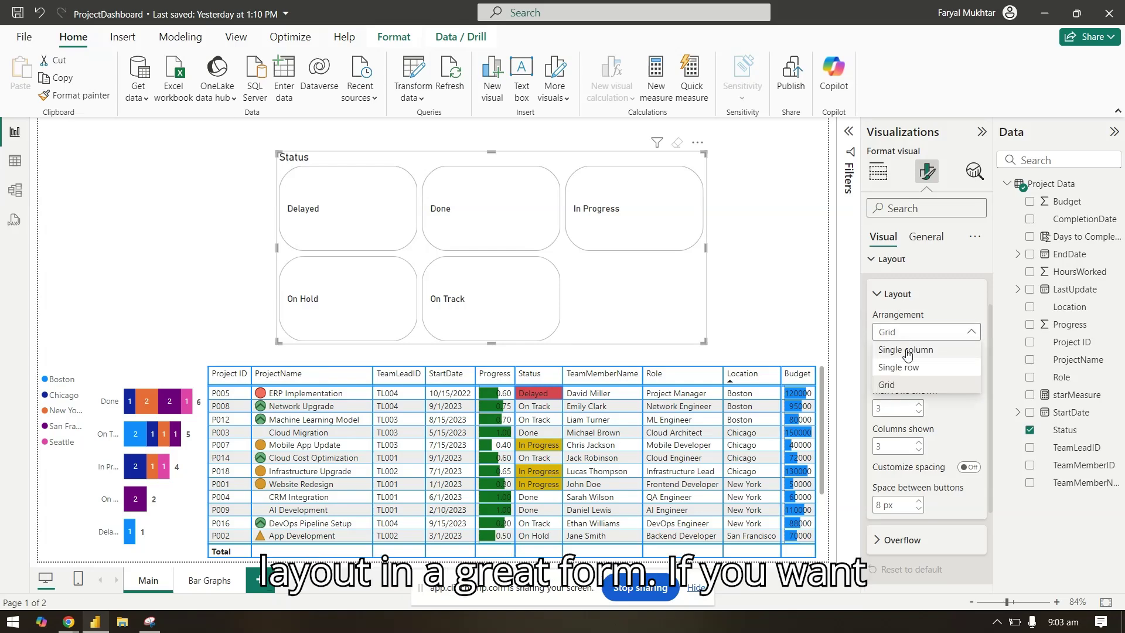
pyautogui.click(902, 332)
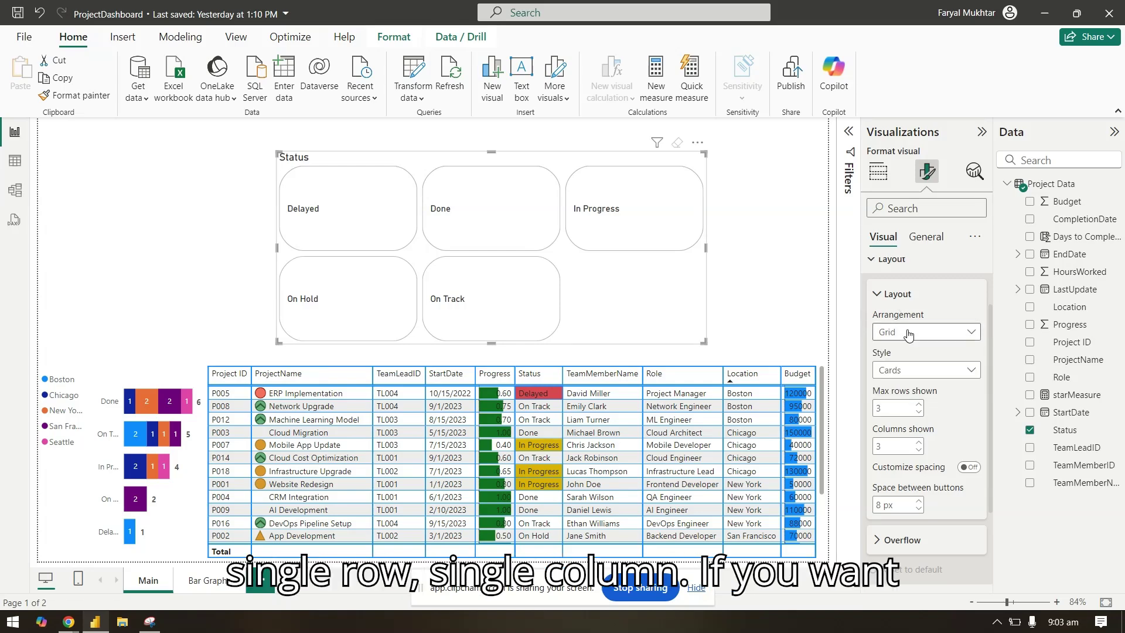
pyautogui.click(917, 370)
pyautogui.click(915, 406)
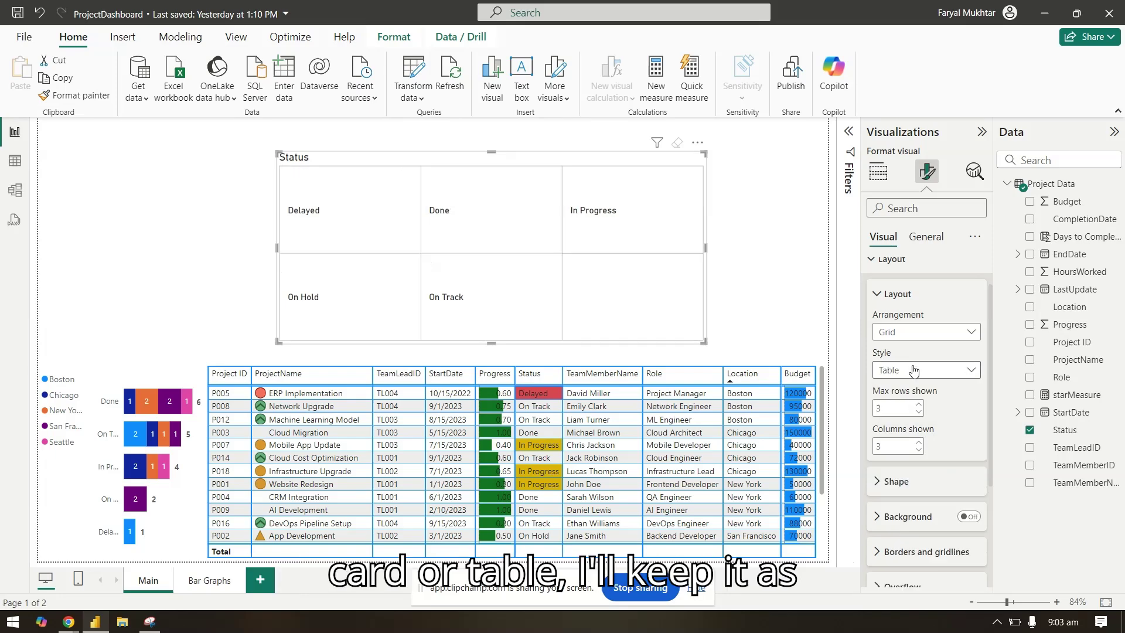
pyautogui.click(916, 369)
pyautogui.click(916, 388)
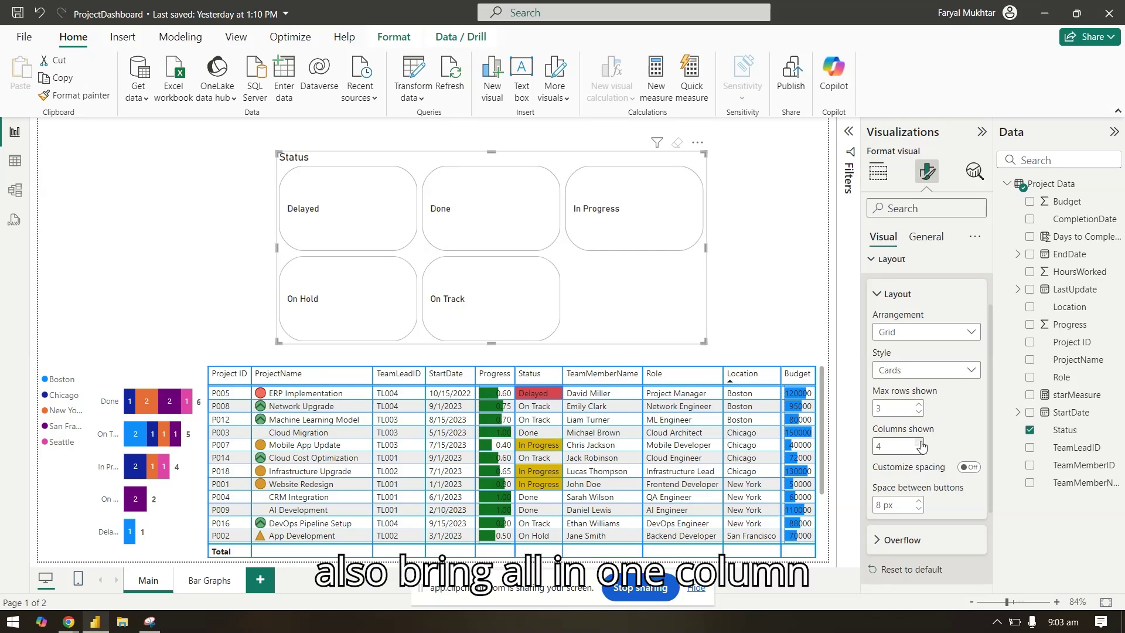
# Set the slicer's grid to 5 columns and reduce its height to a compact single row above the table
pyautogui.click(921, 443)
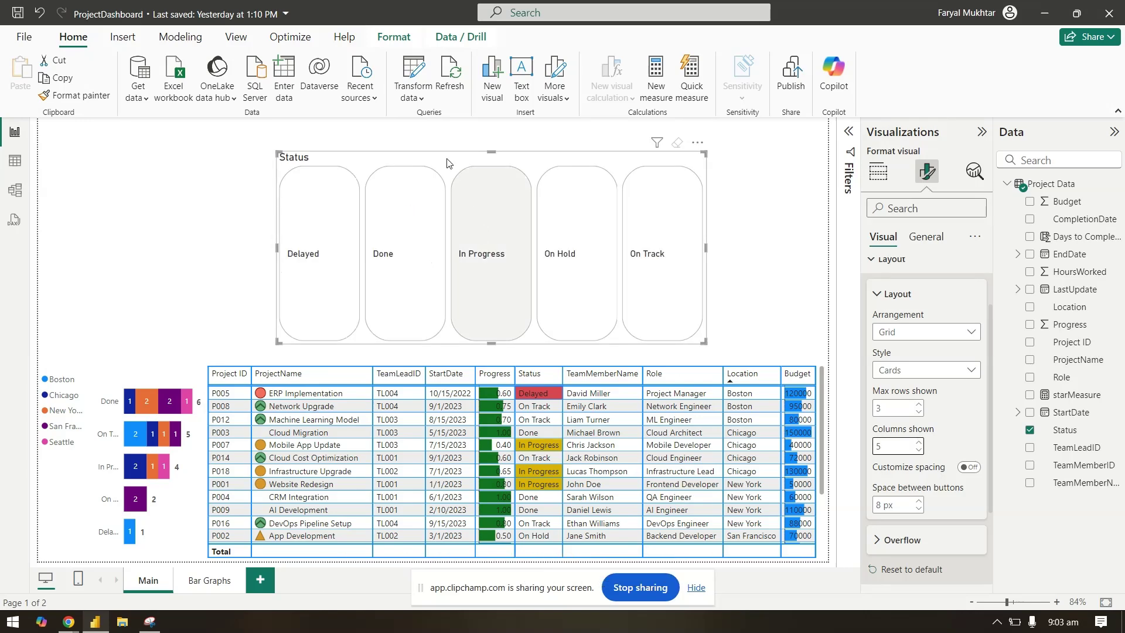
pyautogui.moveTo(491, 150); pyautogui.dragTo(501, 215)
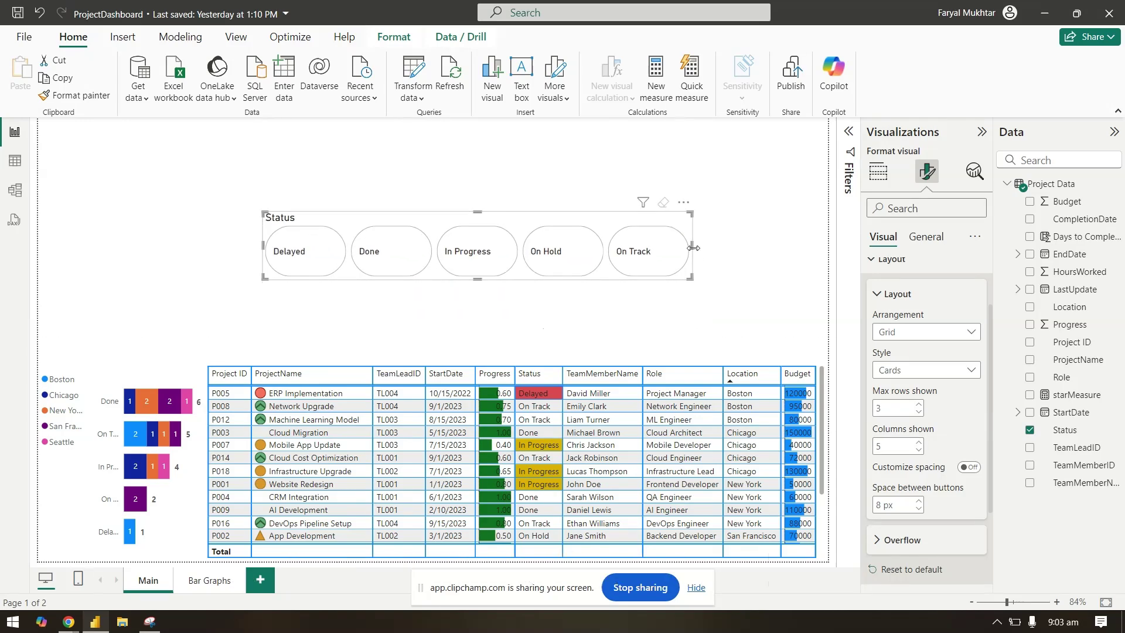
pyautogui.click(693, 252)
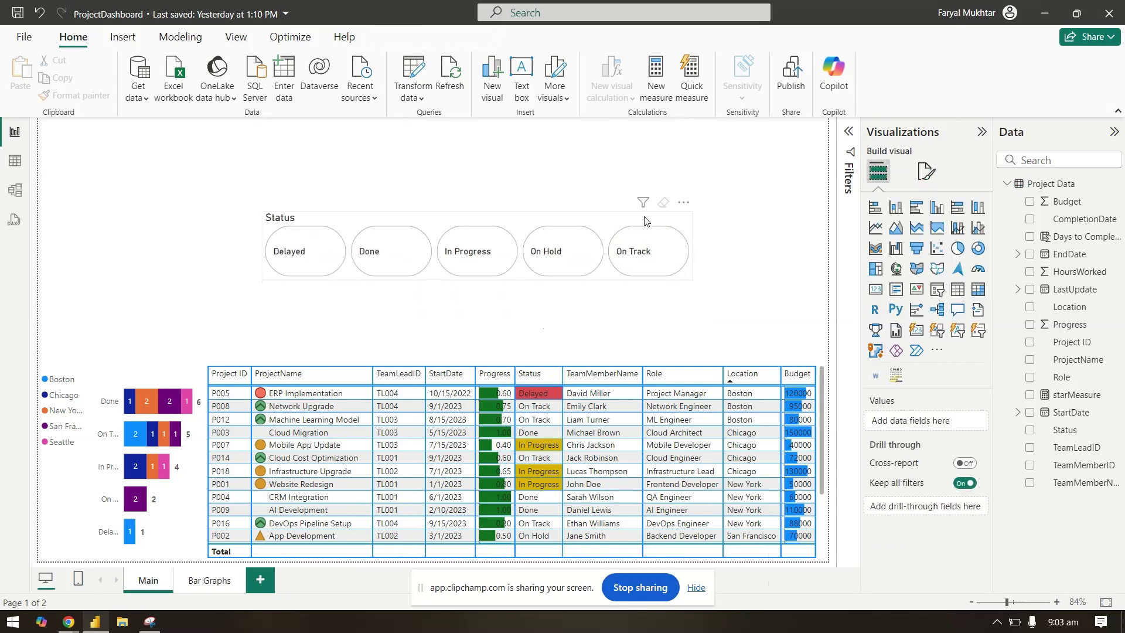
# Examine the Status slicer's layout settings for button spacing, overflow style and overflow direction
pyautogui.click(927, 171)
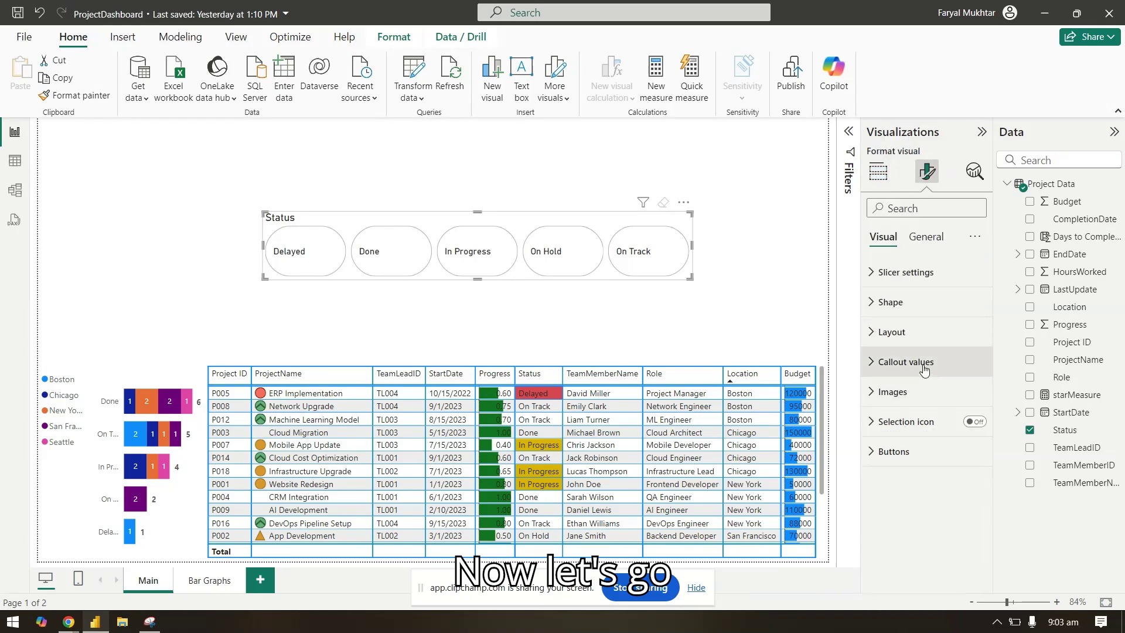
pyautogui.click(891, 332)
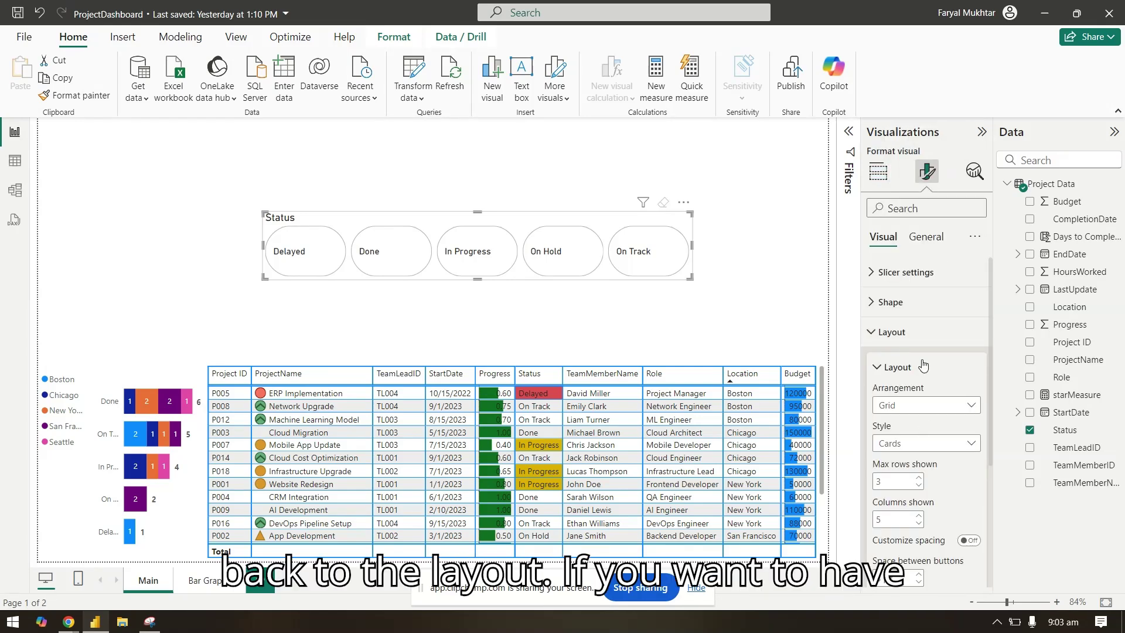
pyautogui.scroll(-4, 926, 400)
pyautogui.click(931, 431)
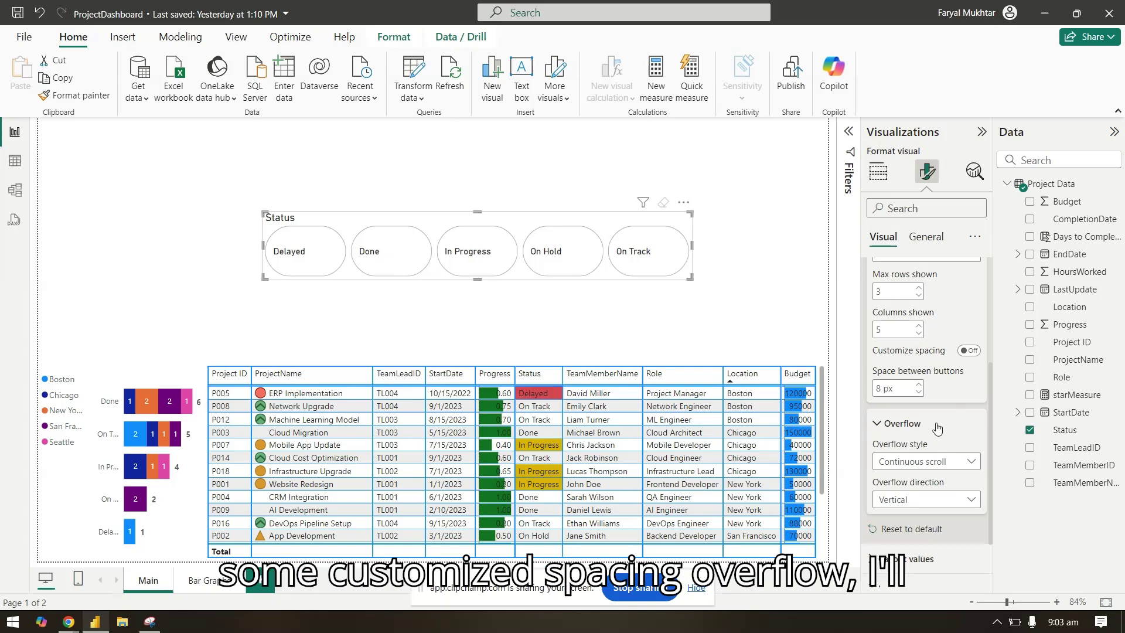
pyautogui.click(937, 426)
pyautogui.scroll(3, 938, 421)
pyautogui.click(917, 368)
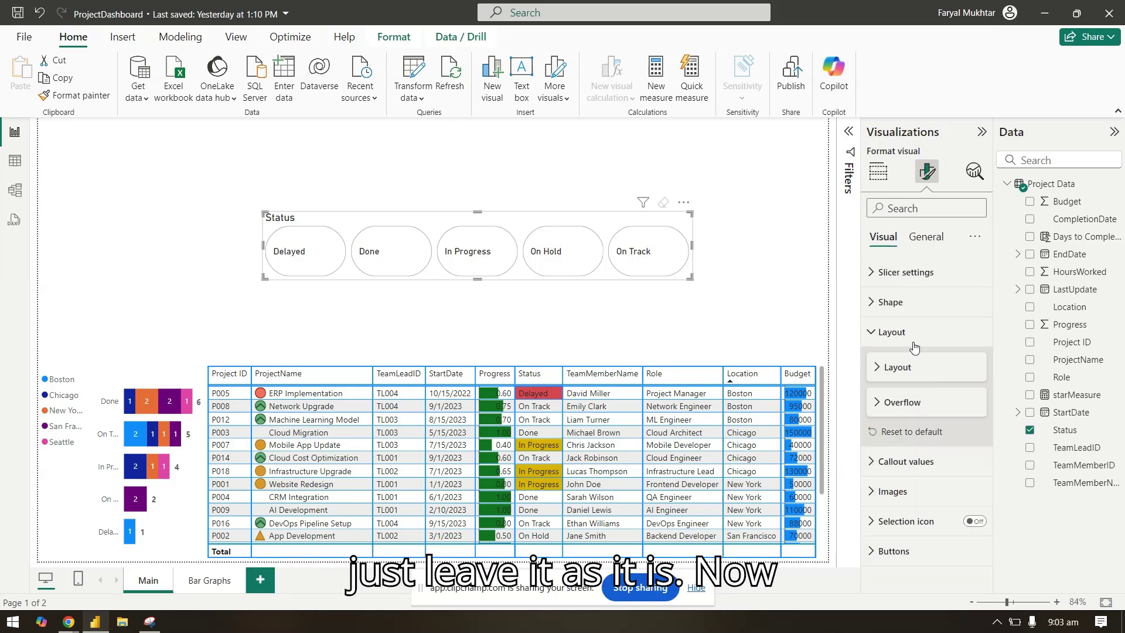
pyautogui.click(912, 330)
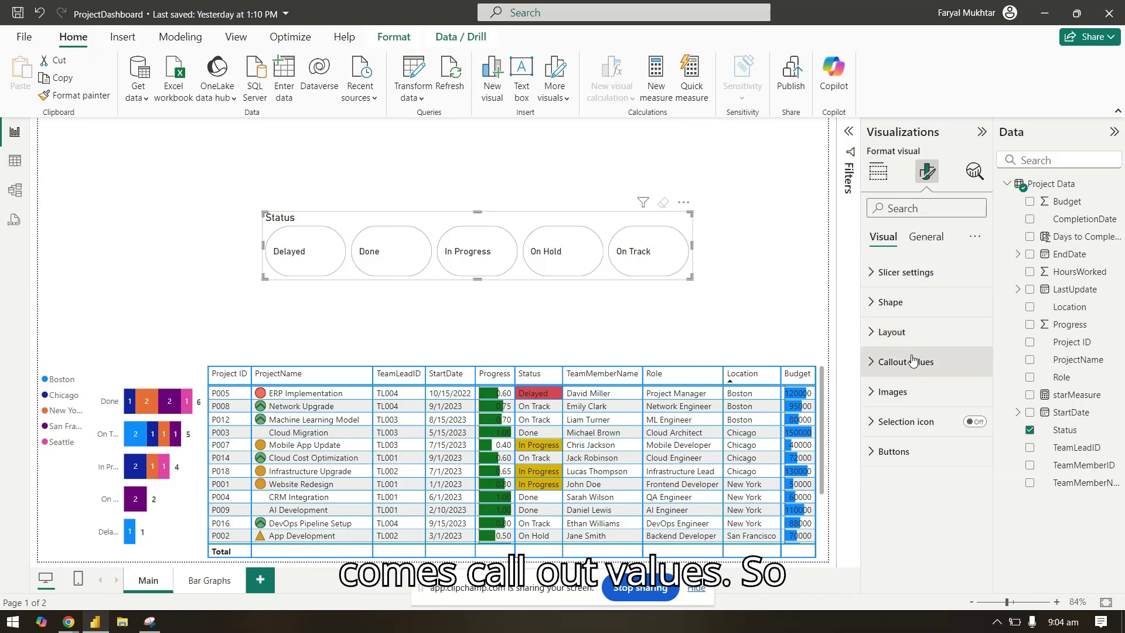
# Set the default-state callout value text of the Status slicer buttons to green
pyautogui.click(929, 361)
pyautogui.scroll(-1, 930, 352)
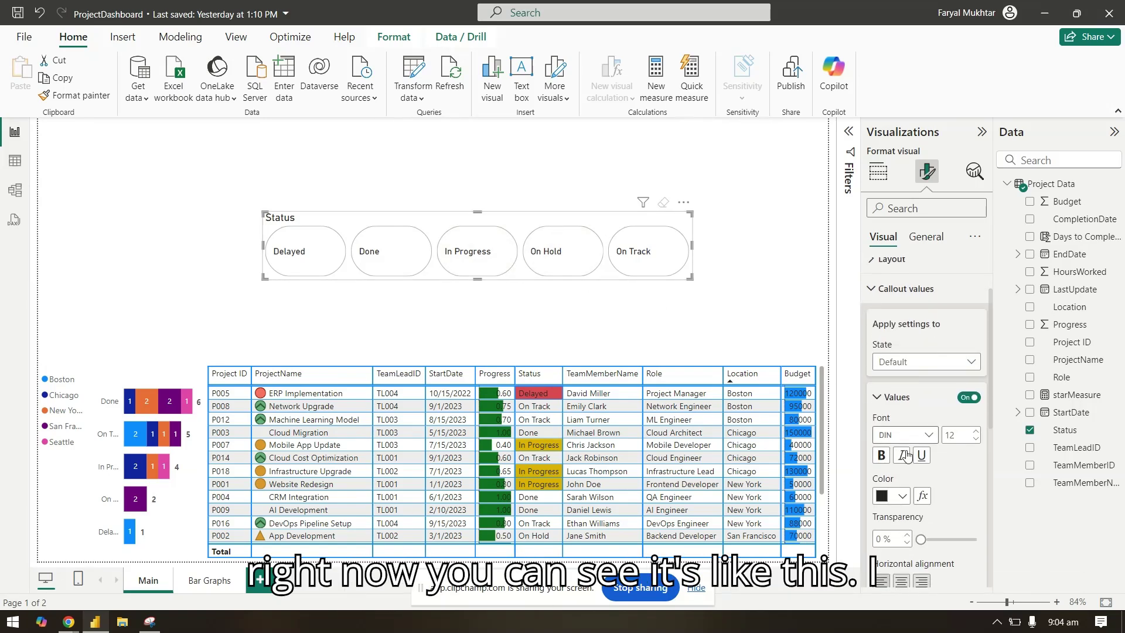
pyautogui.scroll(-2, 906, 457)
pyautogui.click(896, 349)
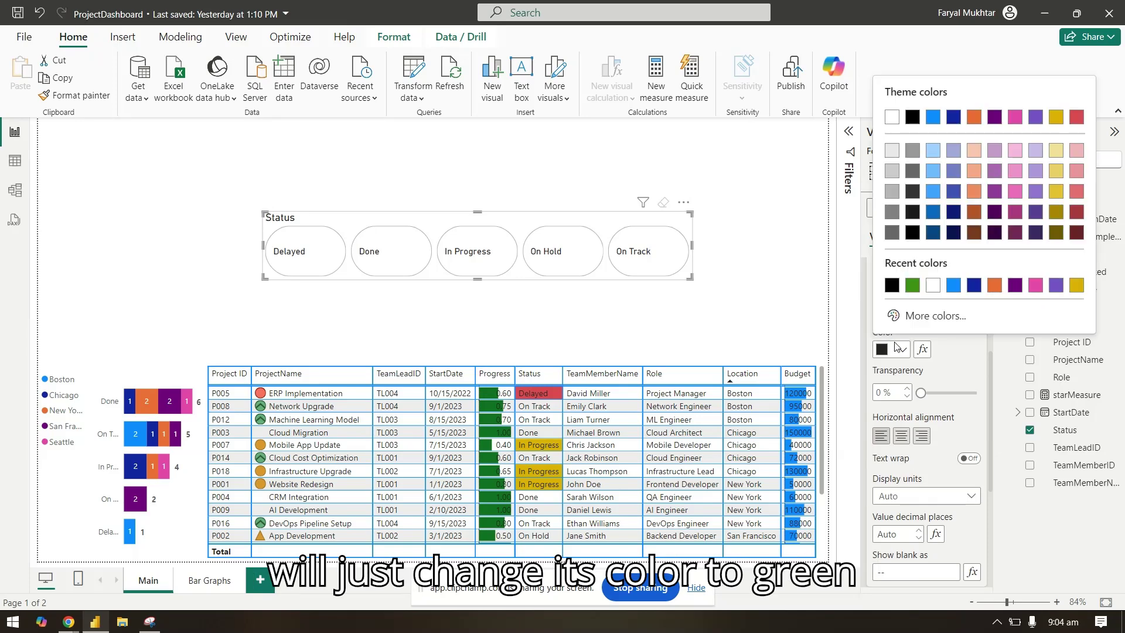
pyautogui.click(911, 285)
pyautogui.scroll(1, 936, 390)
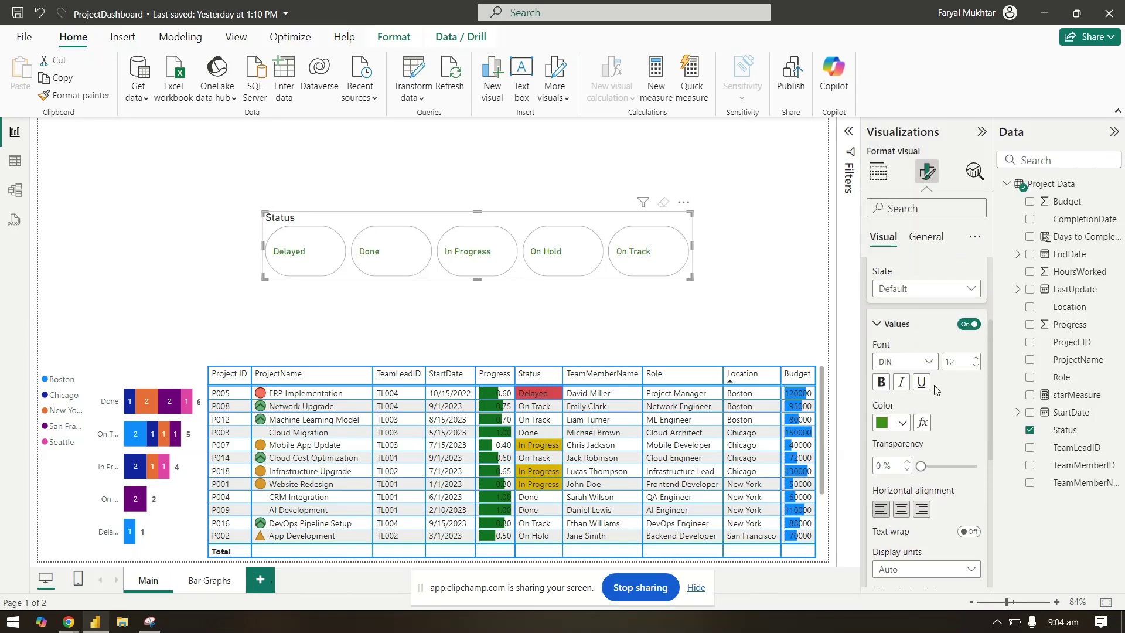
# For the Hover state, set the callout value color to black and the horizontal alignment to right
pyautogui.click(901, 290)
pyautogui.click(902, 327)
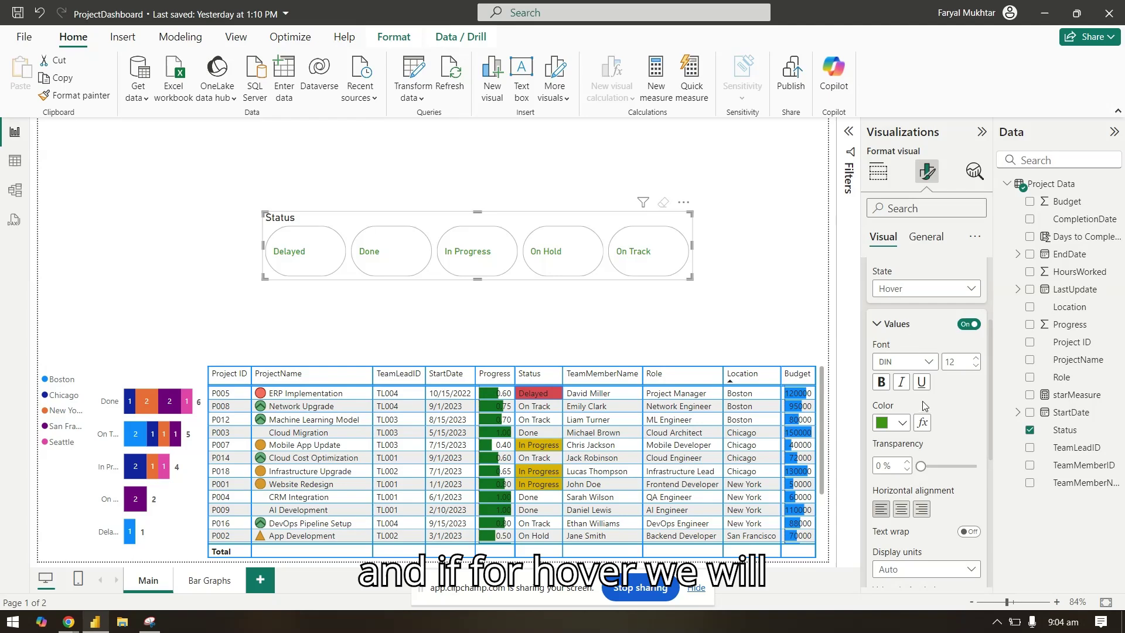
pyautogui.click(900, 423)
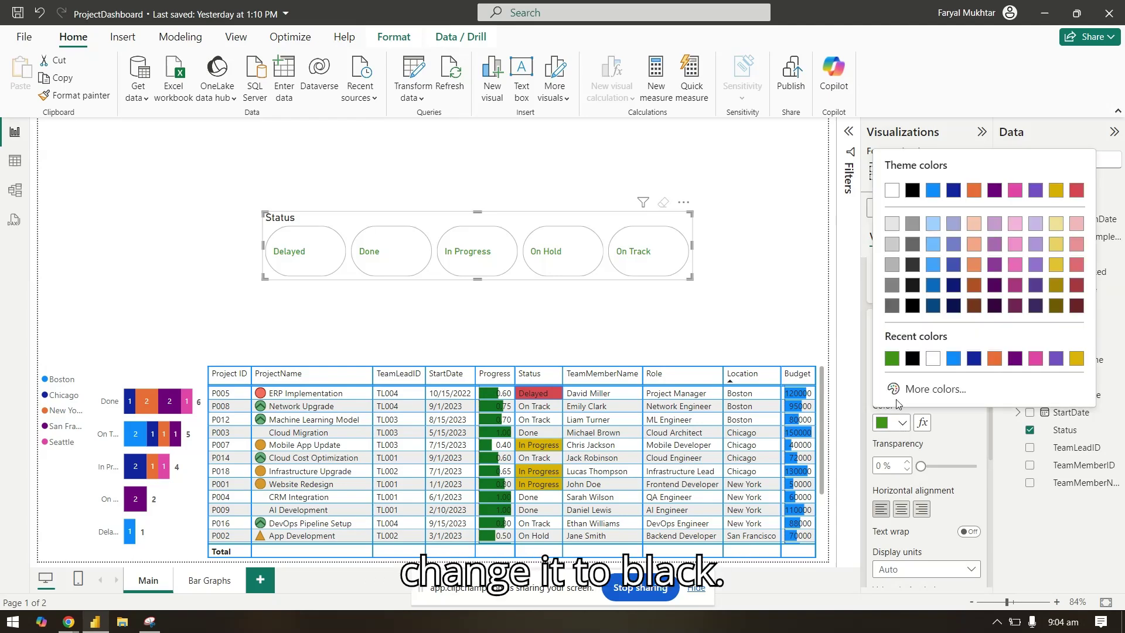
pyautogui.click(914, 357)
pyautogui.scroll(-3, 920, 504)
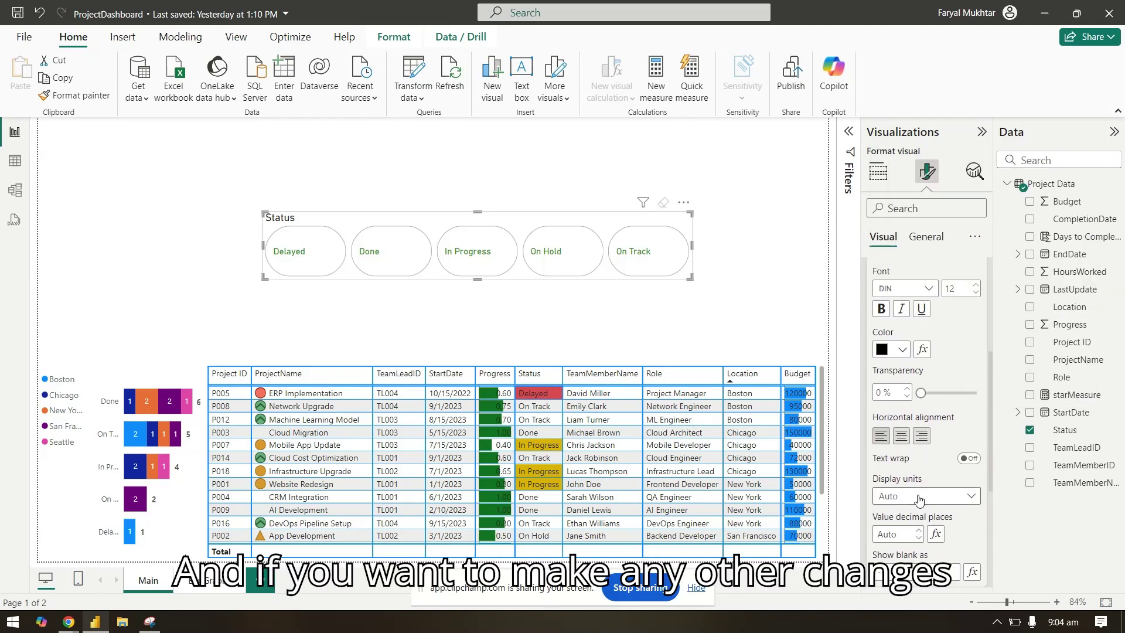
pyautogui.click(922, 436)
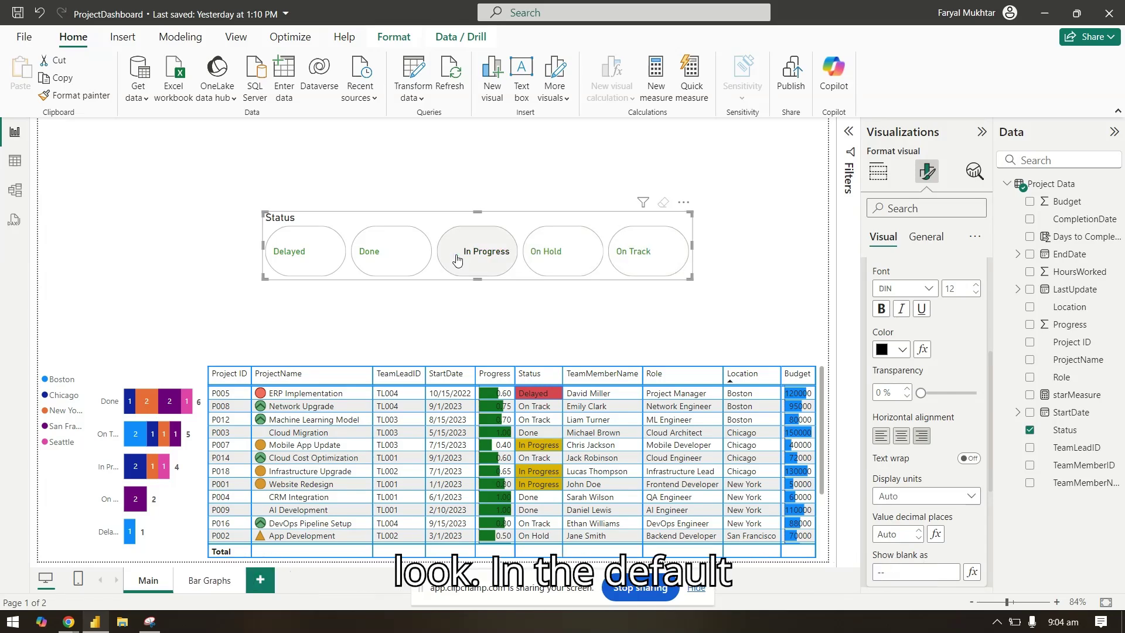
# Switch the callout value settings back to the Default state and review its value formatting options
pyautogui.scroll(3, 914, 363)
pyautogui.click(913, 361)
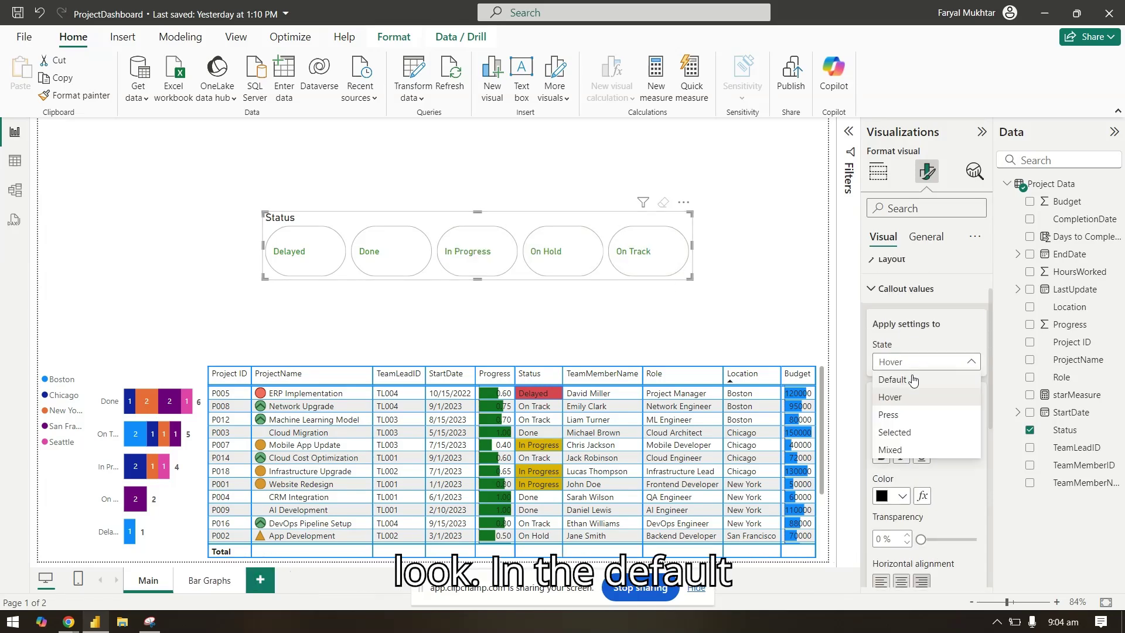
pyautogui.click(906, 381)
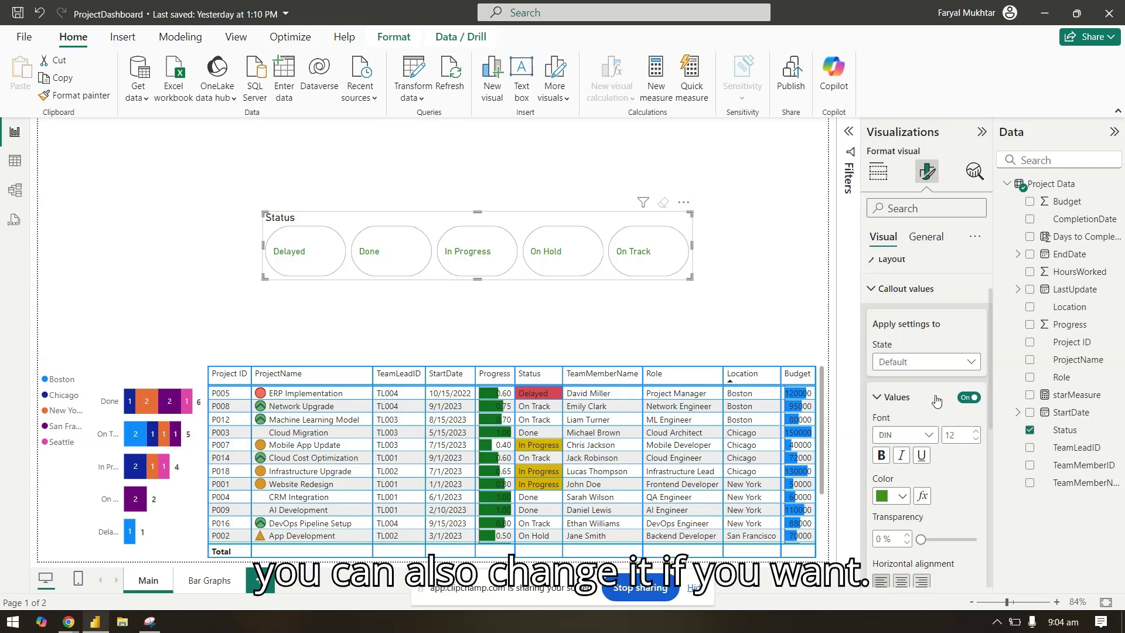
pyautogui.scroll(-3, 936, 456)
pyautogui.scroll(3, 938, 451)
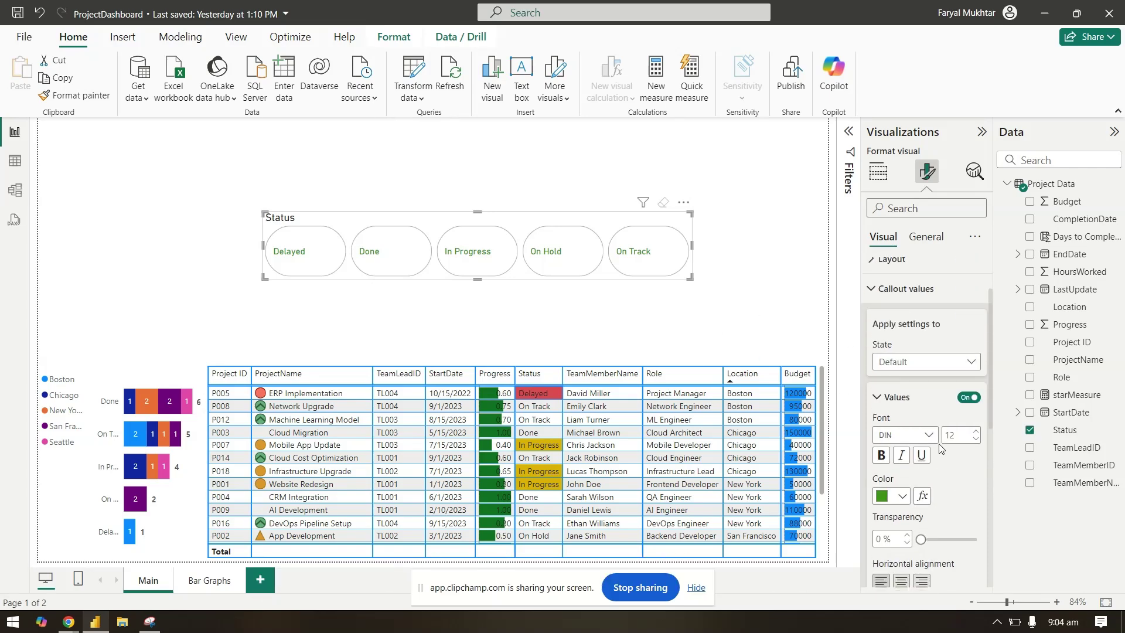
# Turn on the callout label for the slicer buttons and assign the ProjectName field to it
pyautogui.click(918, 389)
pyautogui.scroll(-1, 906, 398)
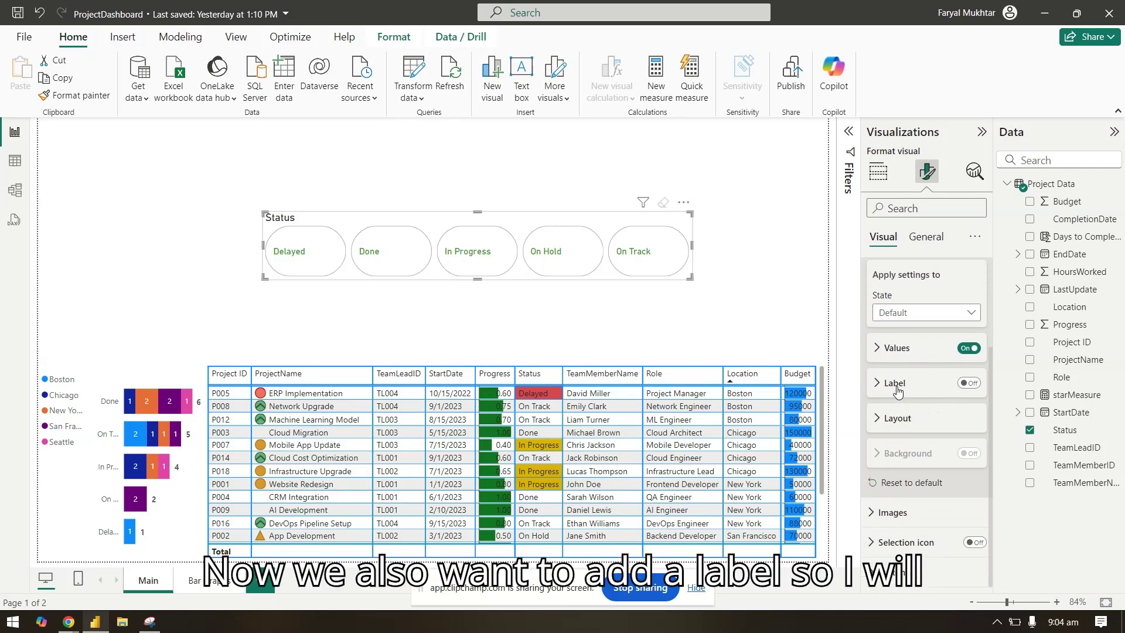
pyautogui.click(896, 384)
pyautogui.click(969, 384)
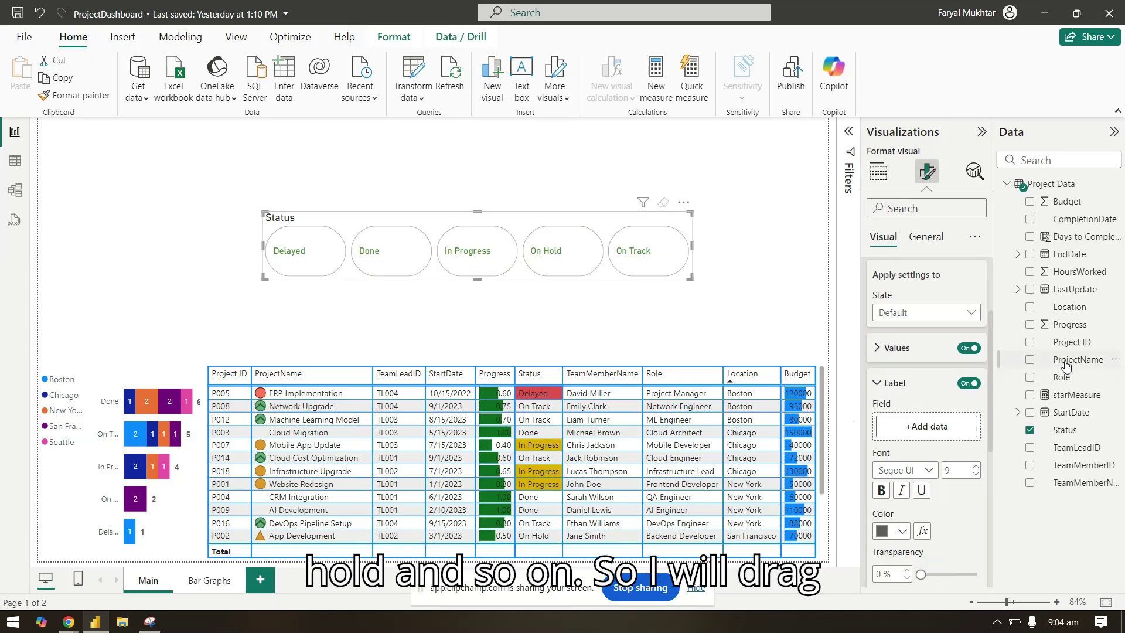
pyautogui.moveTo(1068, 364); pyautogui.dragTo(938, 427)
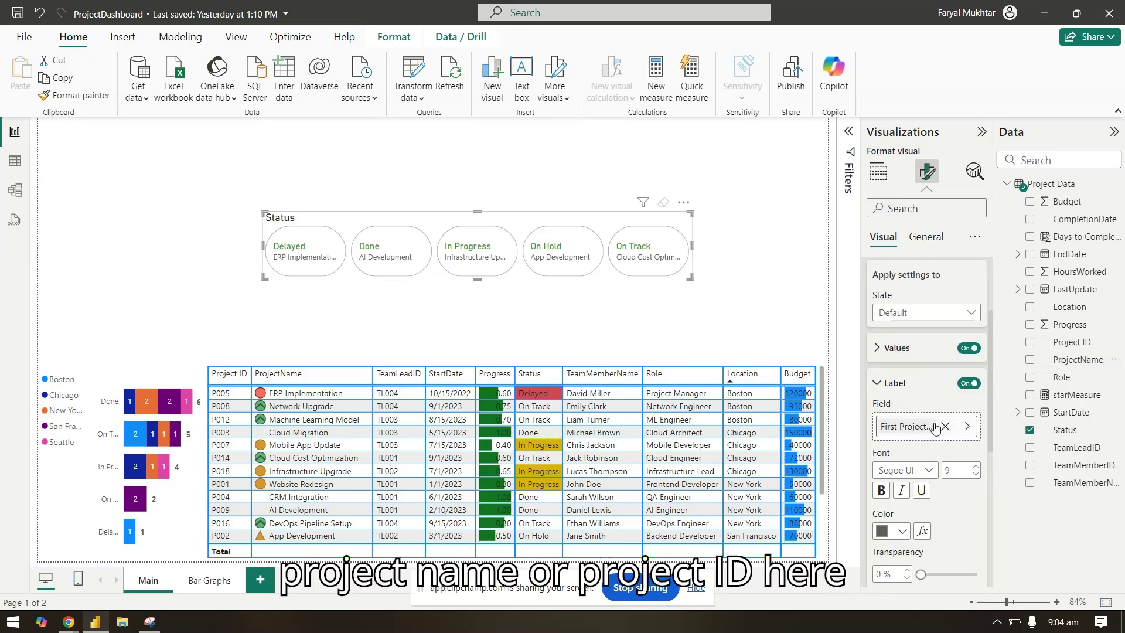
# Change the label field's summarization to Count (Distinct)
pyautogui.click(968, 427)
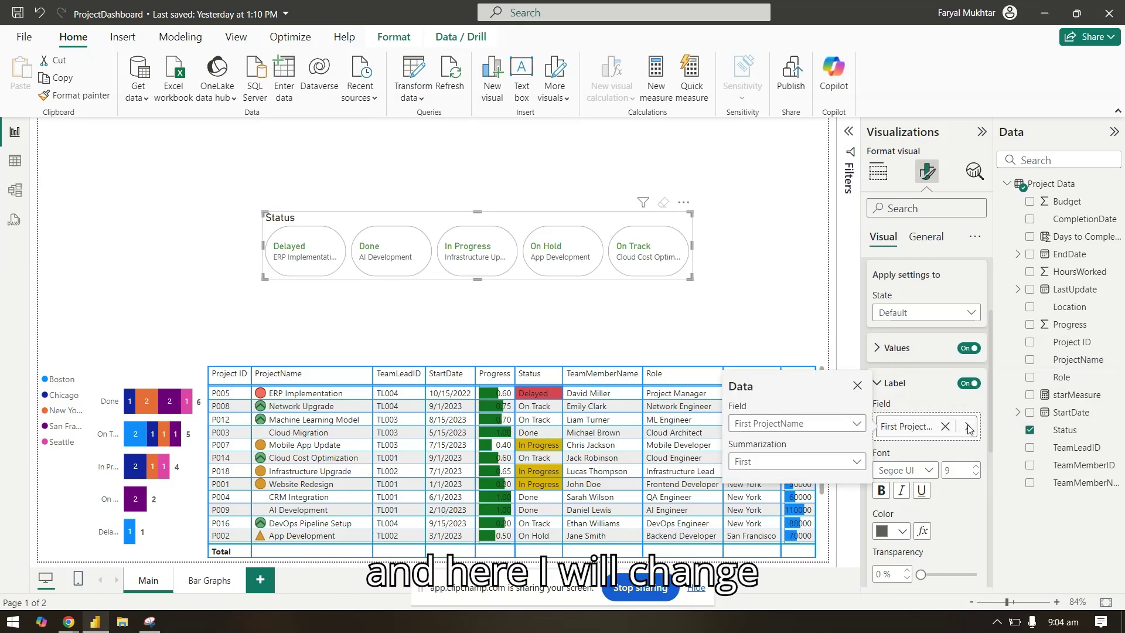
pyautogui.click(838, 423)
pyautogui.click(842, 462)
pyautogui.click(843, 463)
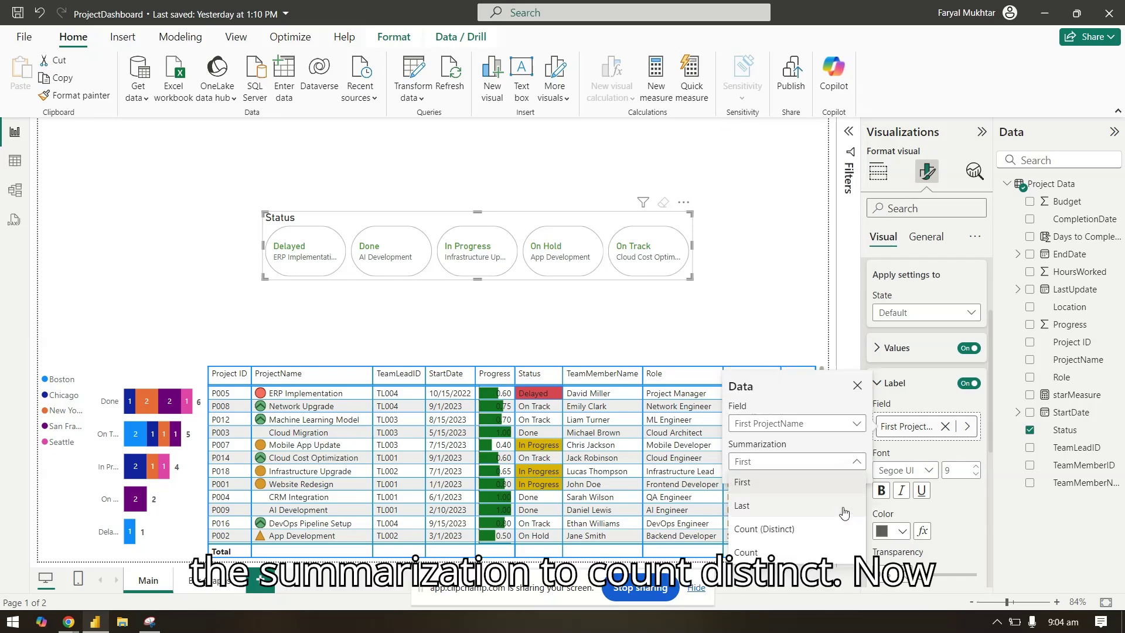
pyautogui.click(845, 529)
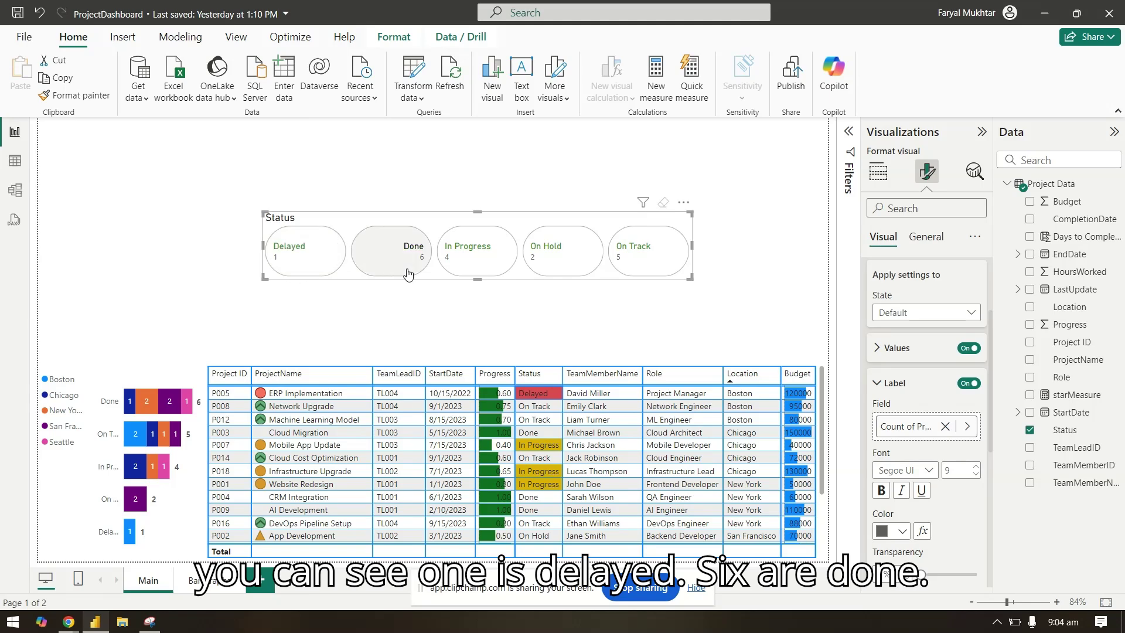
# Test the slicer by filtering the report to In Progress, clear that selection and deselect the slicer
pyautogui.click(477, 257)
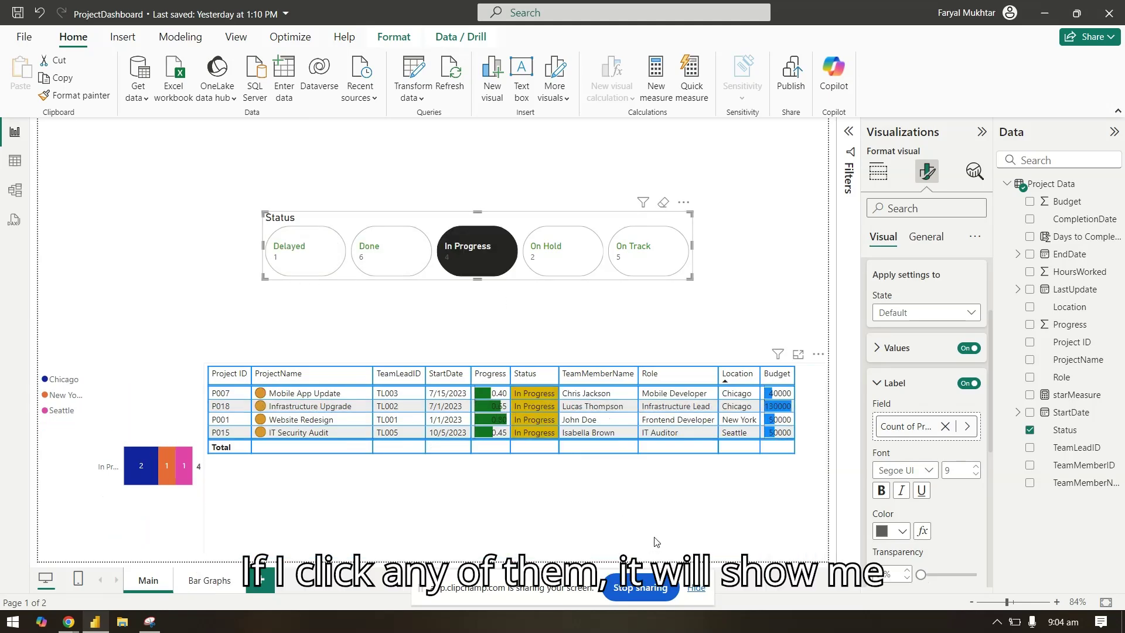
pyautogui.click(472, 255)
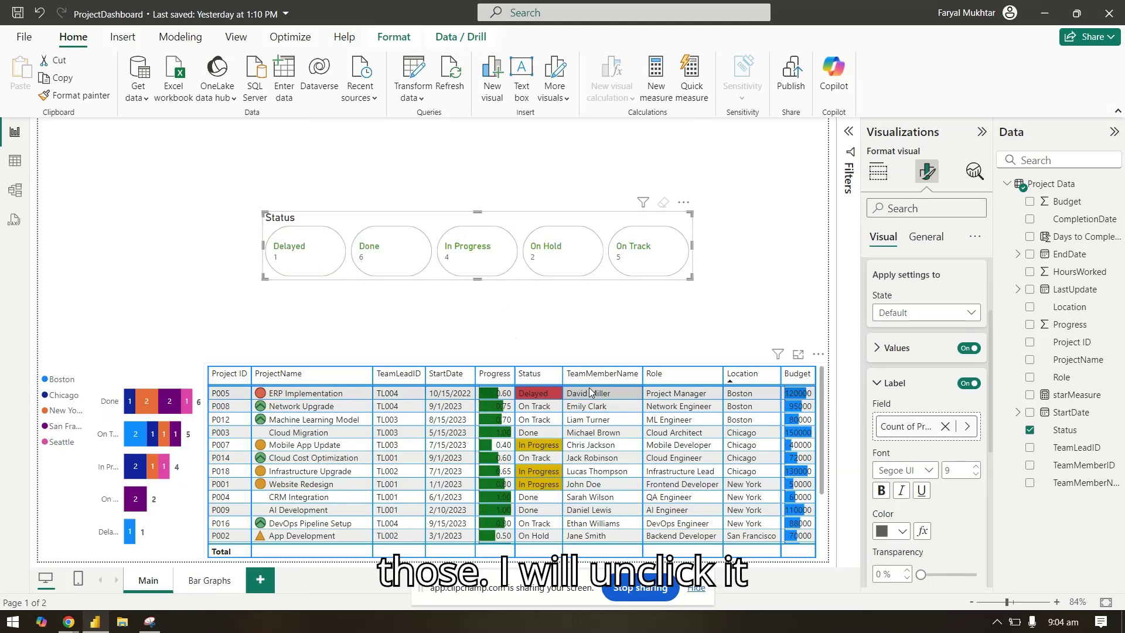
pyautogui.click(789, 297)
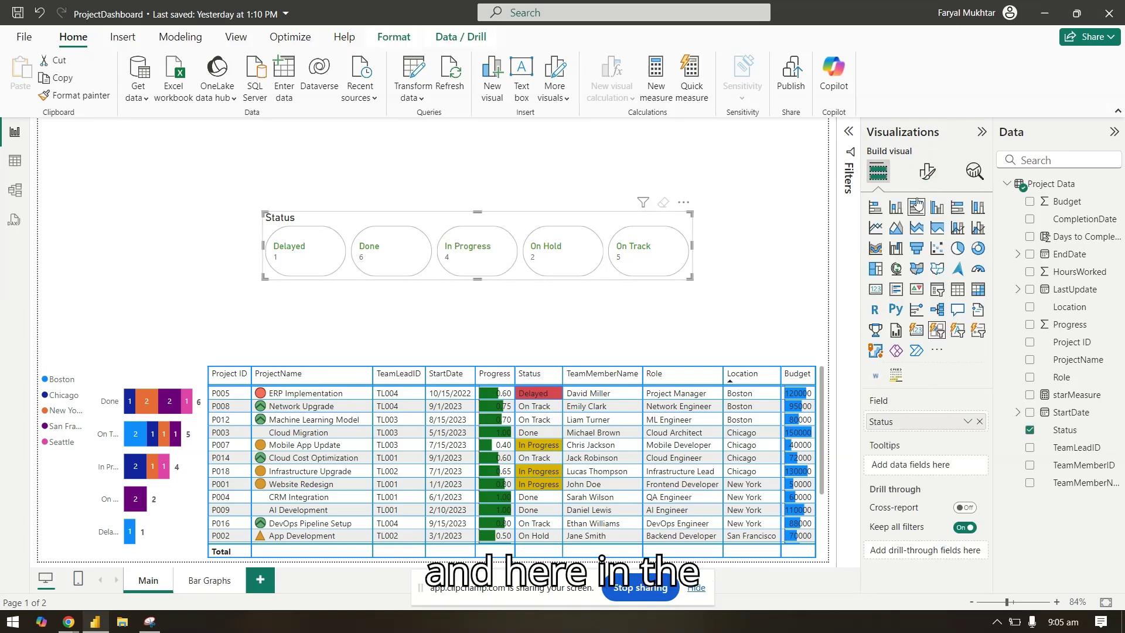
# Reopen the slicer's callout label settings and check the label position options, keeping Below Value
pyautogui.click(927, 171)
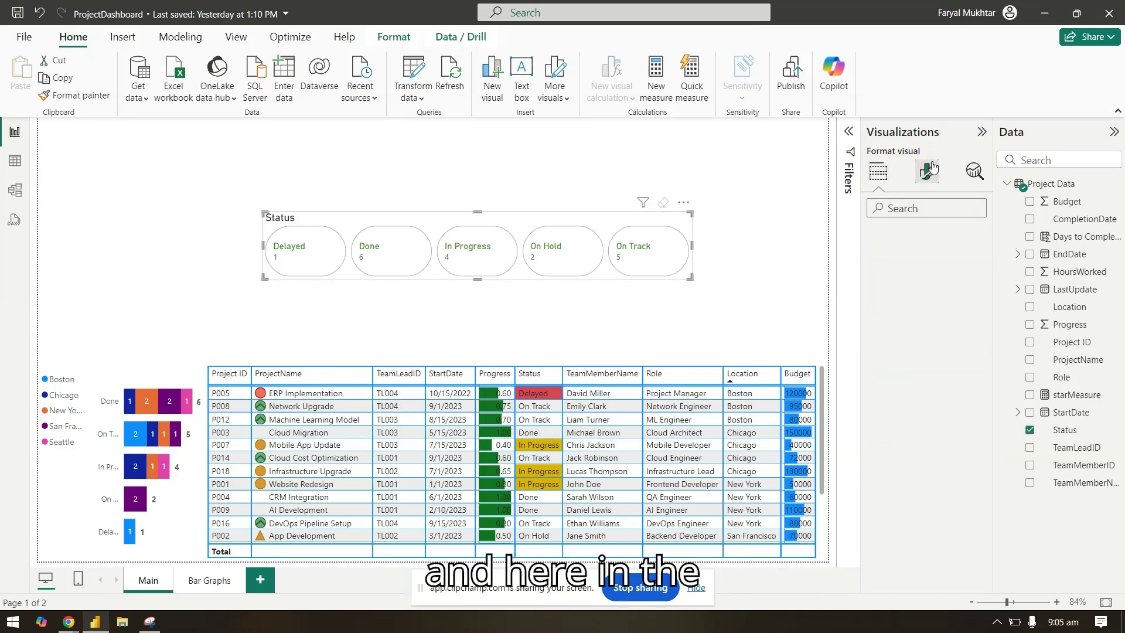
pyautogui.click(927, 364)
pyautogui.scroll(-1, 955, 472)
pyautogui.scroll(-4, 937, 445)
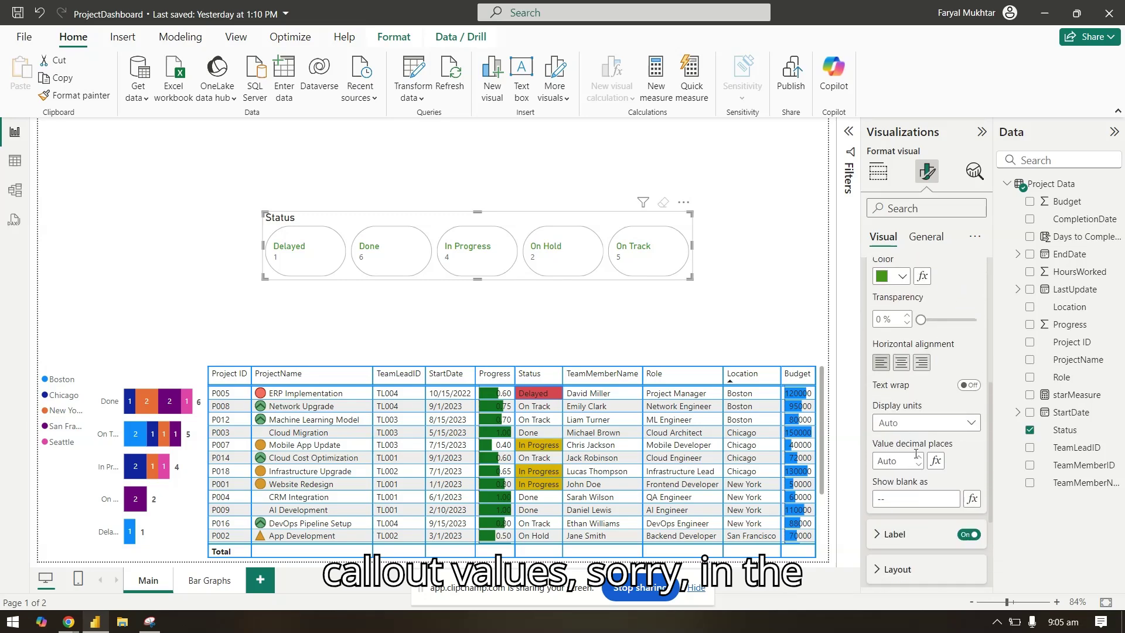
pyautogui.click(890, 388)
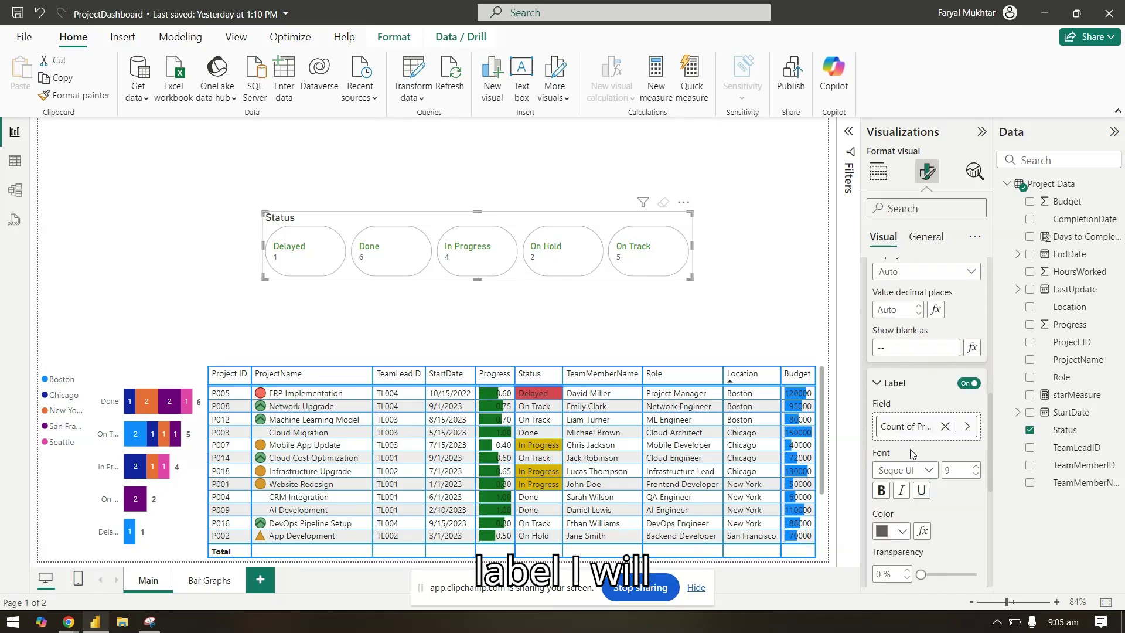
pyautogui.scroll(-5, 912, 454)
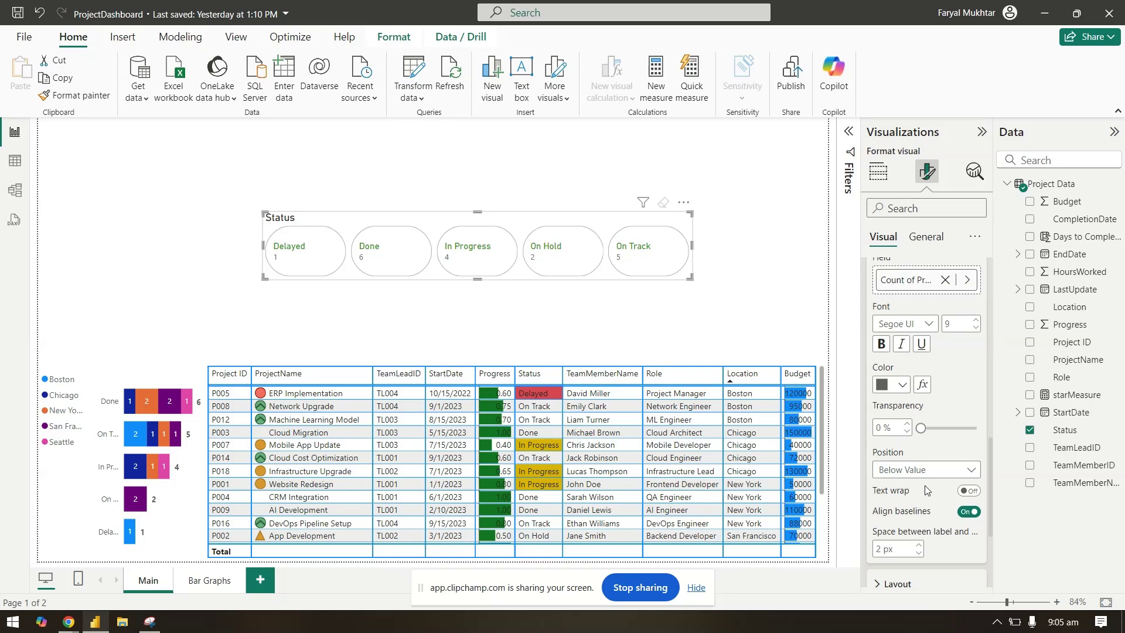
pyautogui.click(928, 469)
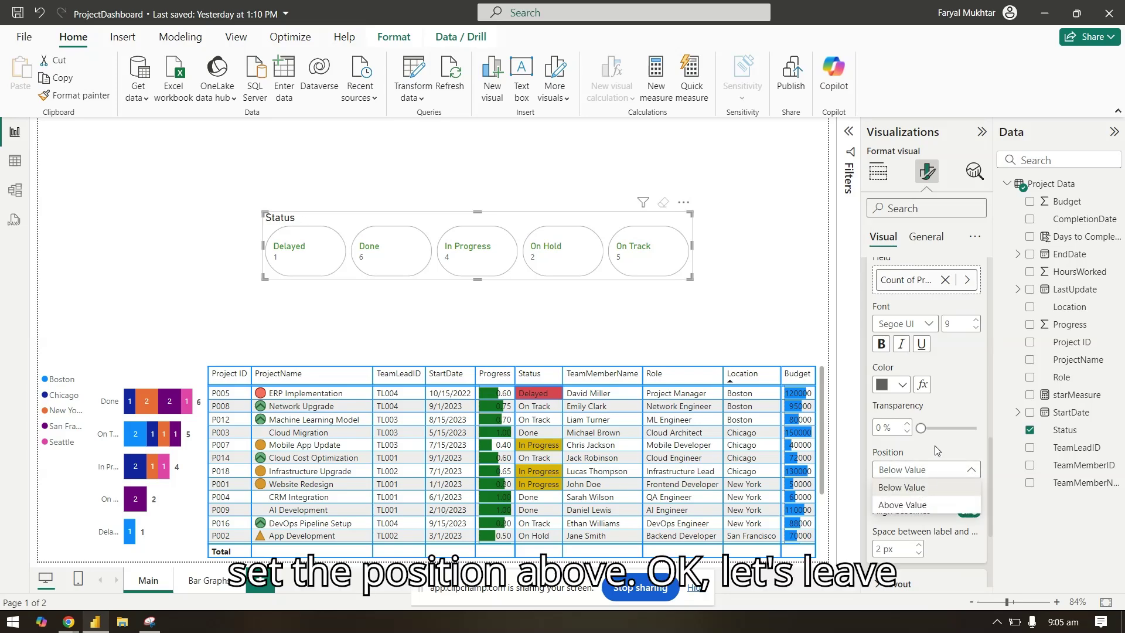
pyautogui.click(948, 450)
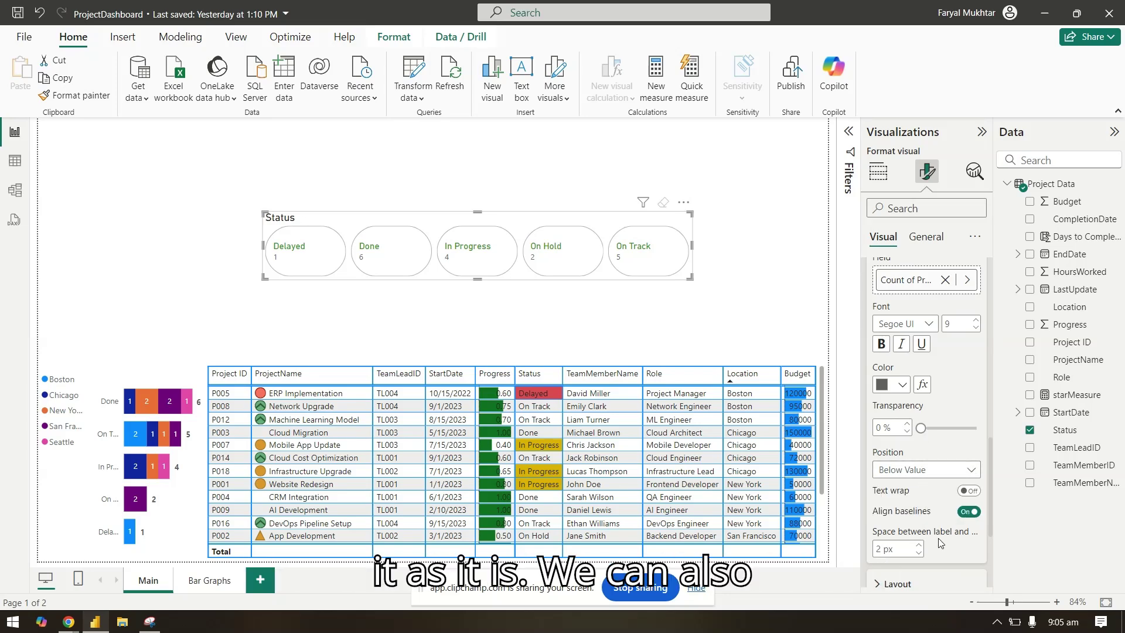
# Increase the callout label's font size to 10
pyautogui.click(975, 321)
pyautogui.scroll(2, 941, 417)
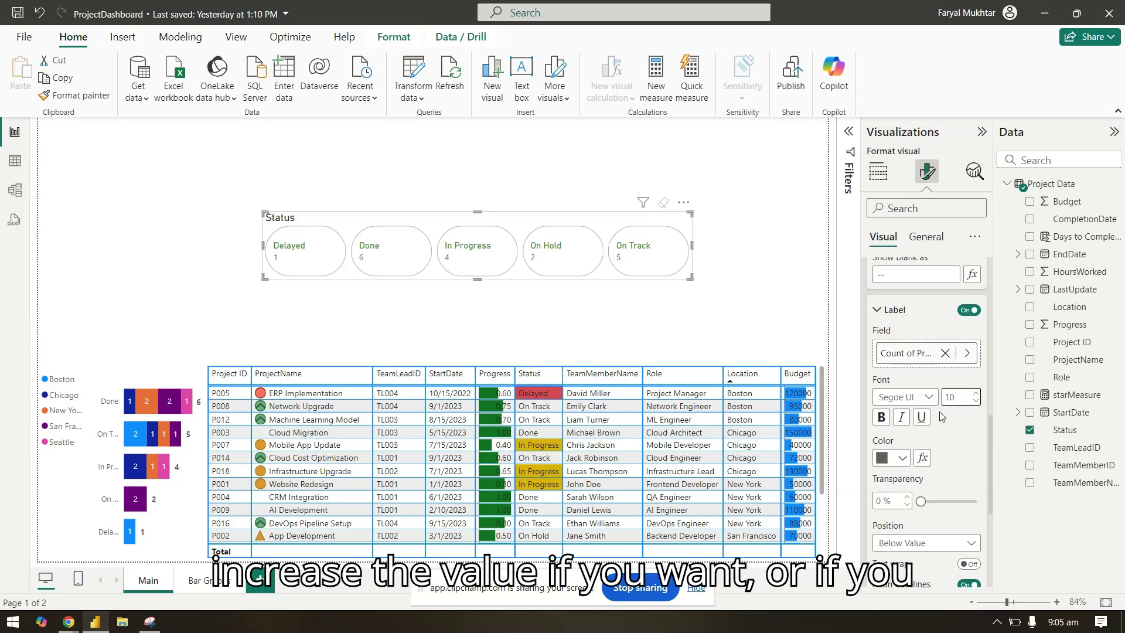
pyautogui.click(895, 310)
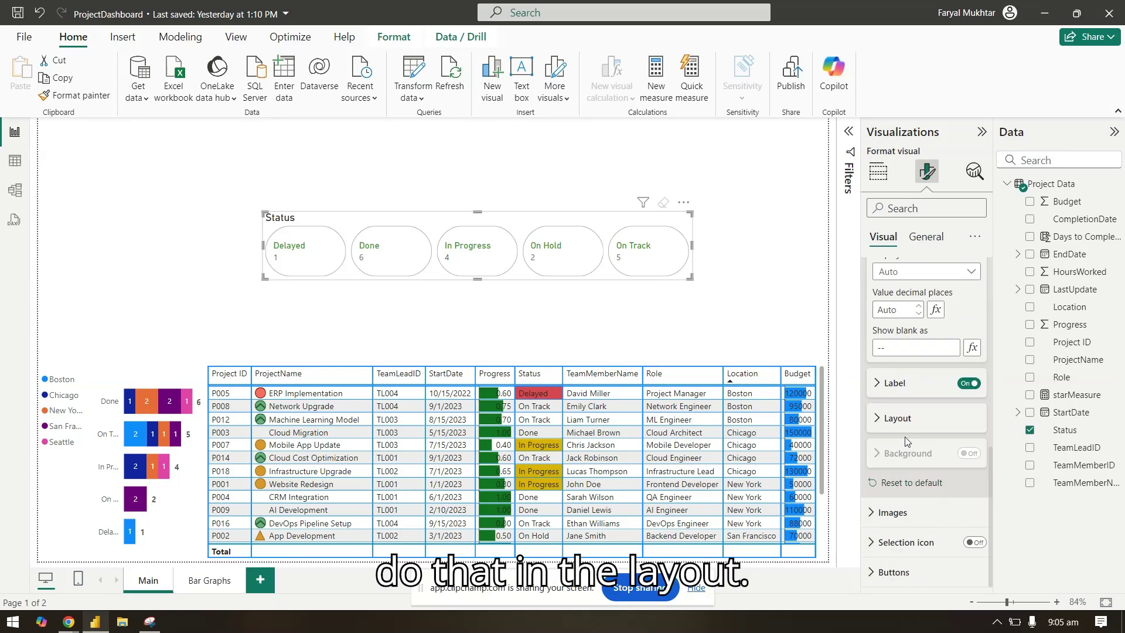
# Try bottom vertical alignment for the callout text layout and restore Middle
pyautogui.click(897, 420)
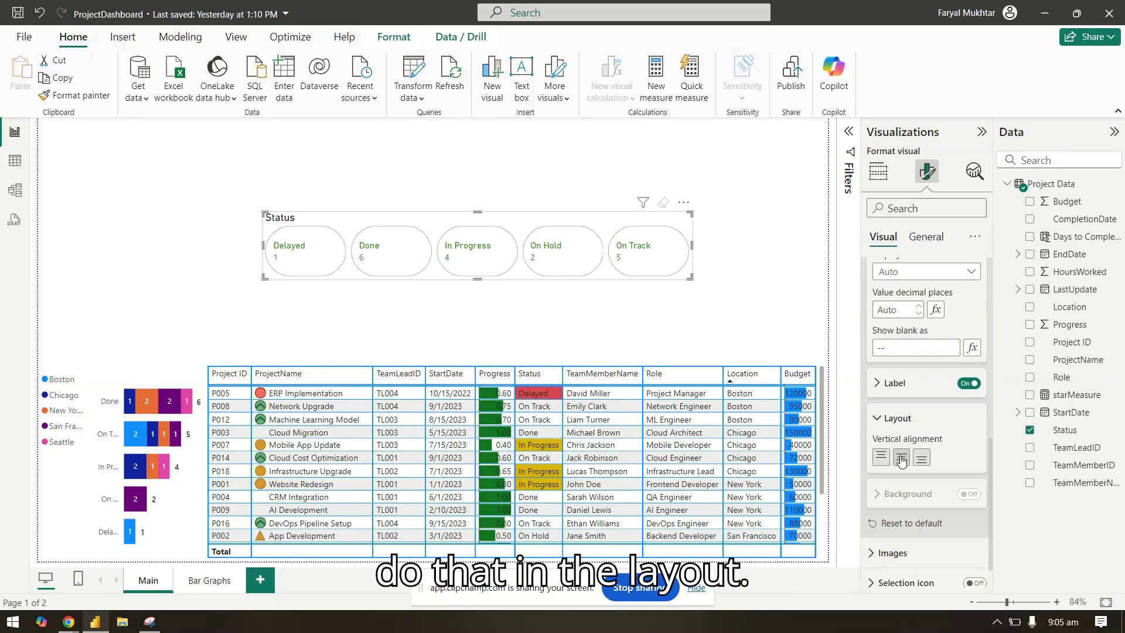
pyautogui.click(899, 460)
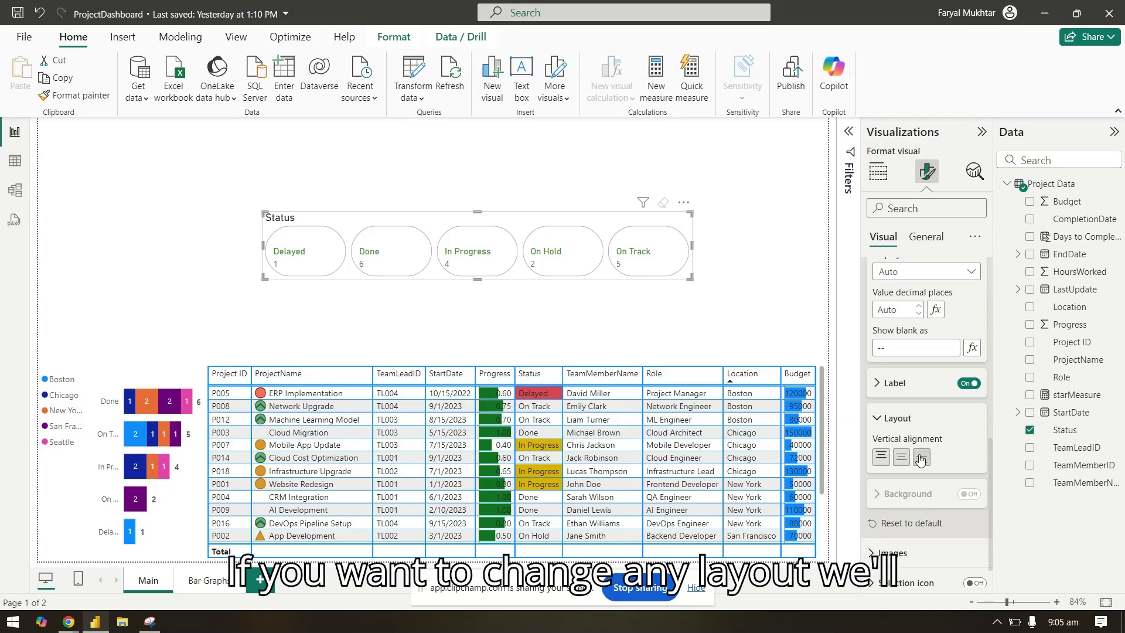
pyautogui.click(882, 457)
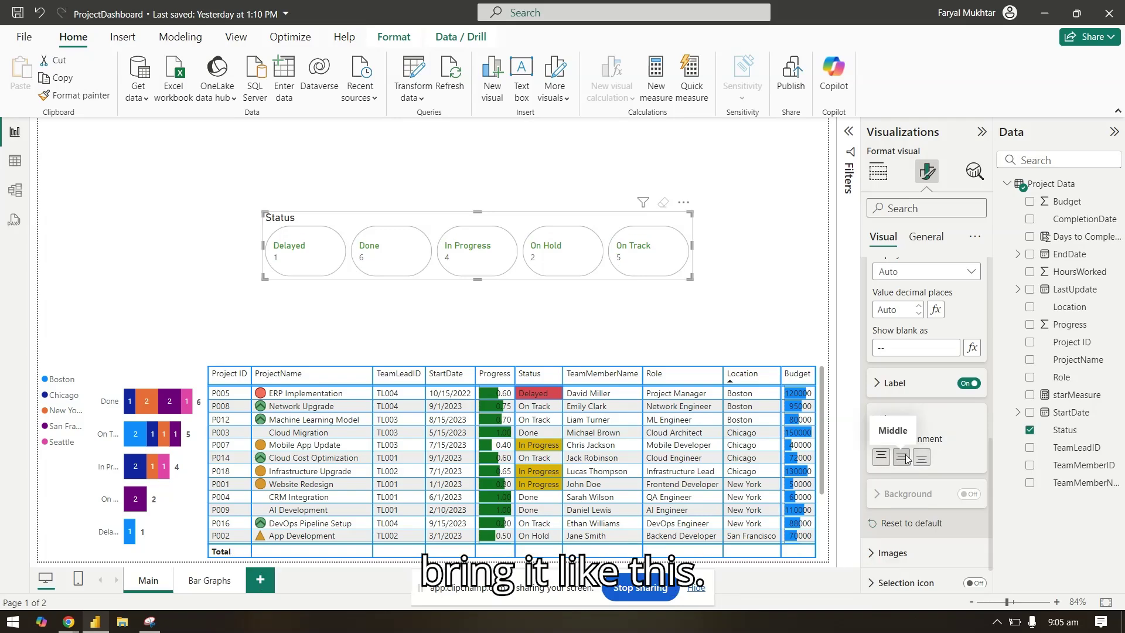
pyautogui.click(894, 387)
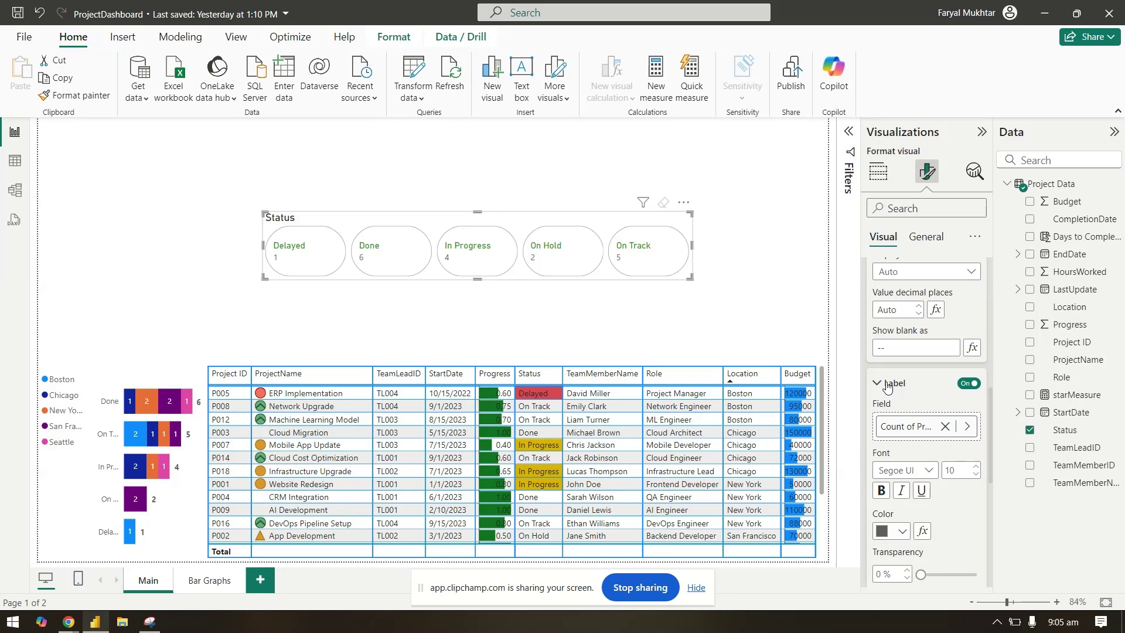
pyautogui.click(887, 384)
# Examine the slicer's Images settings for the image field, fit, transparency, saturation and blur
pyautogui.scroll(-1, 930, 465)
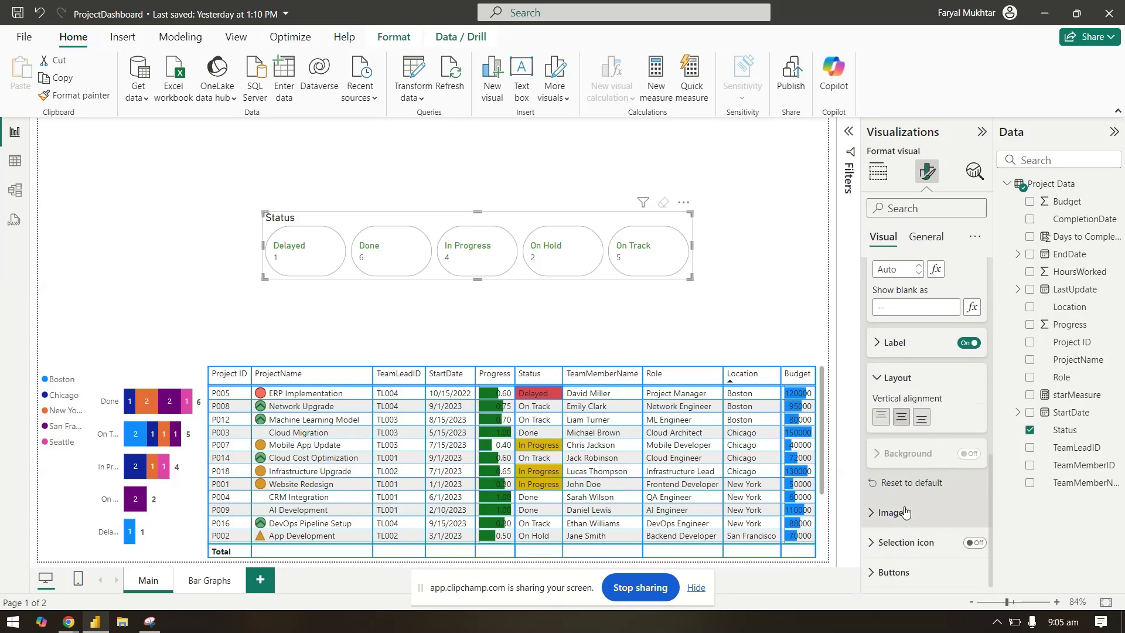
pyautogui.click(924, 496)
pyautogui.scroll(-5, 925, 491)
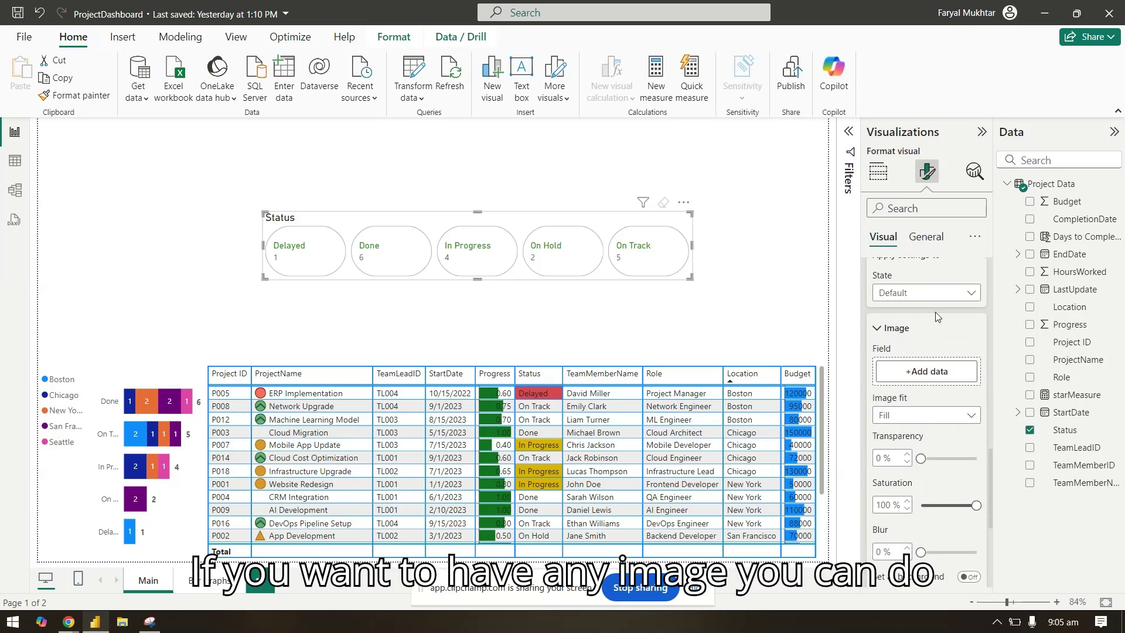
pyautogui.scroll(3, 934, 512)
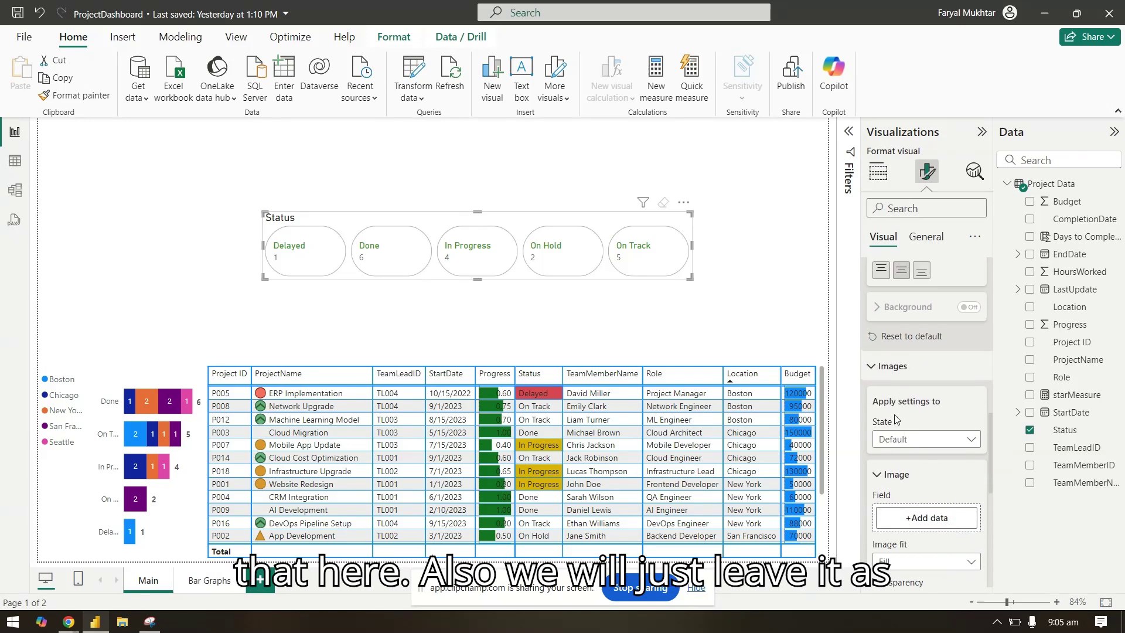
pyautogui.click(914, 372)
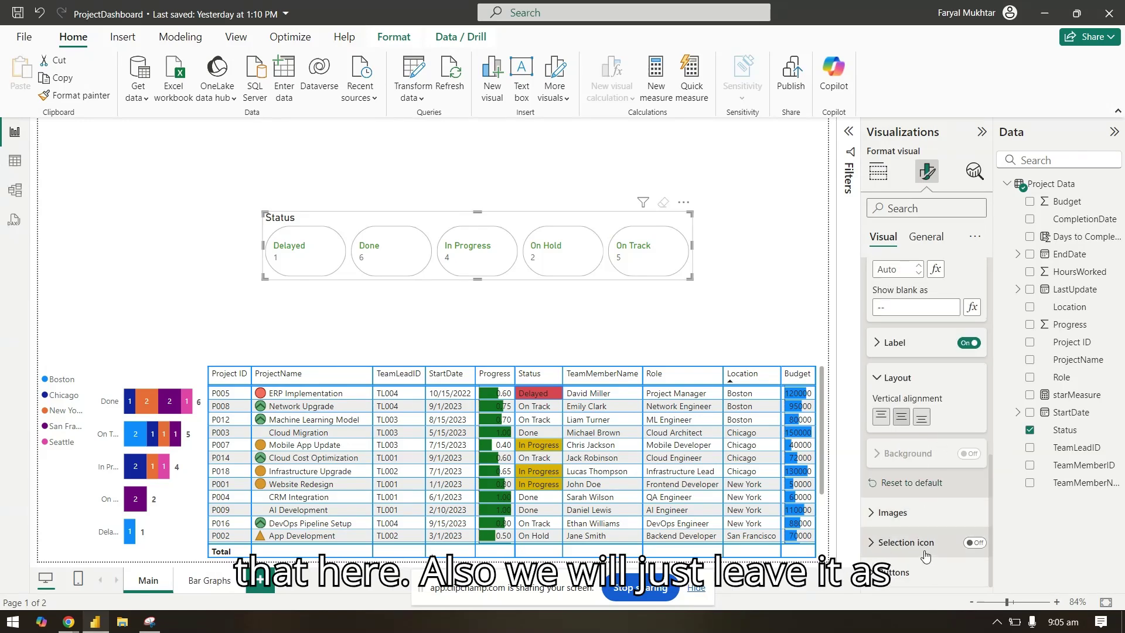
# Try showing selection icons on the Status slicer buttons and turn them off again
pyautogui.click(942, 541)
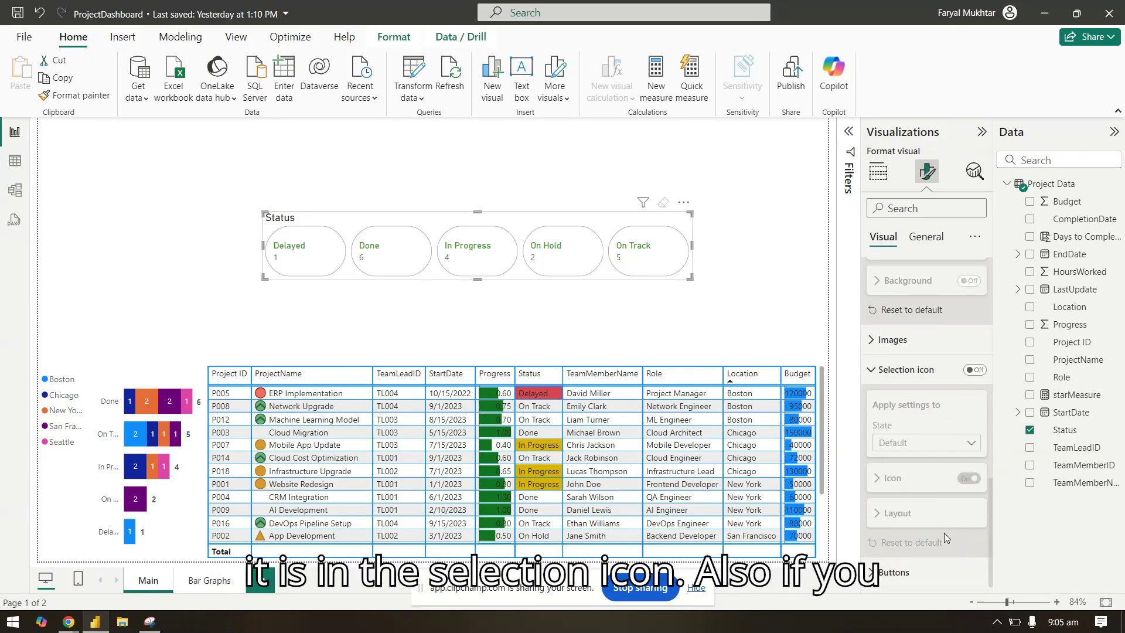
pyautogui.click(974, 371)
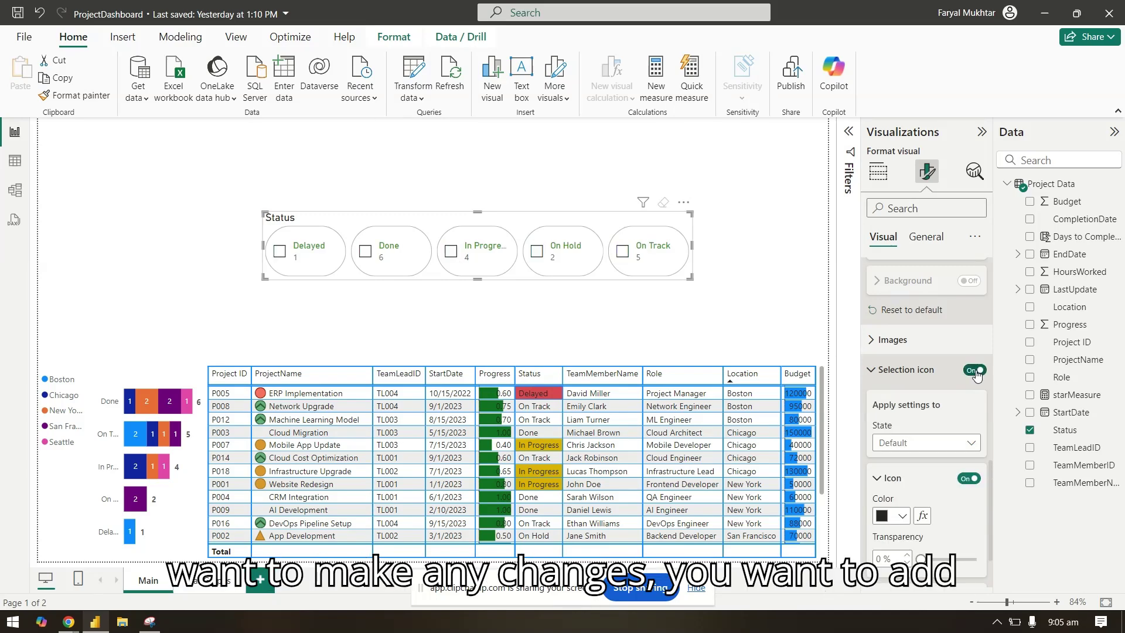
pyautogui.click(919, 448)
pyautogui.click(923, 443)
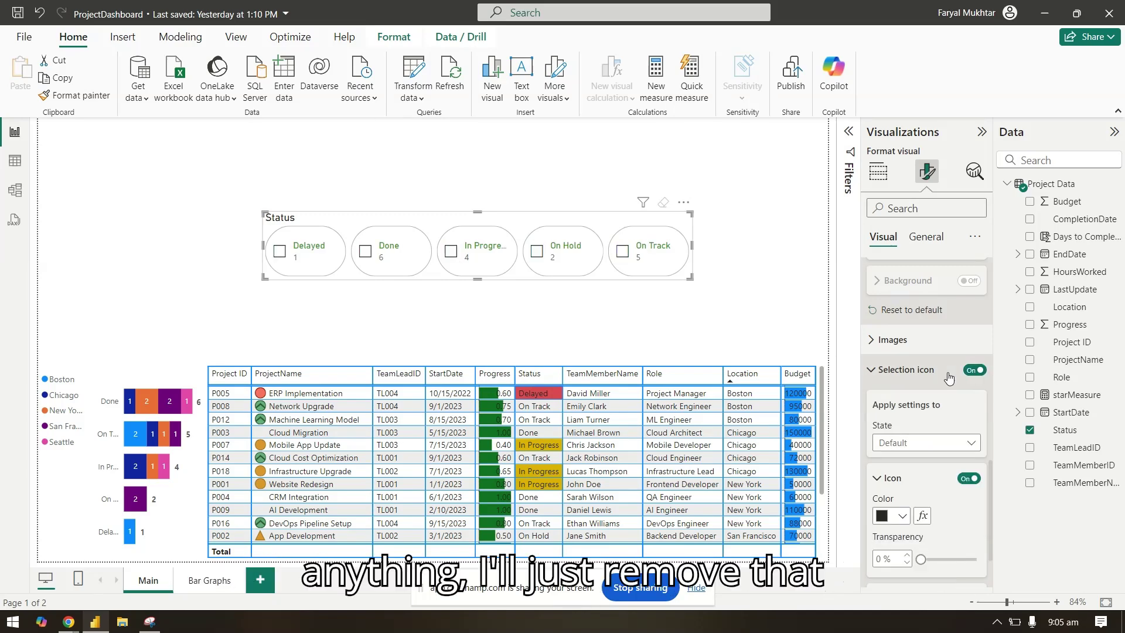
pyautogui.click(972, 370)
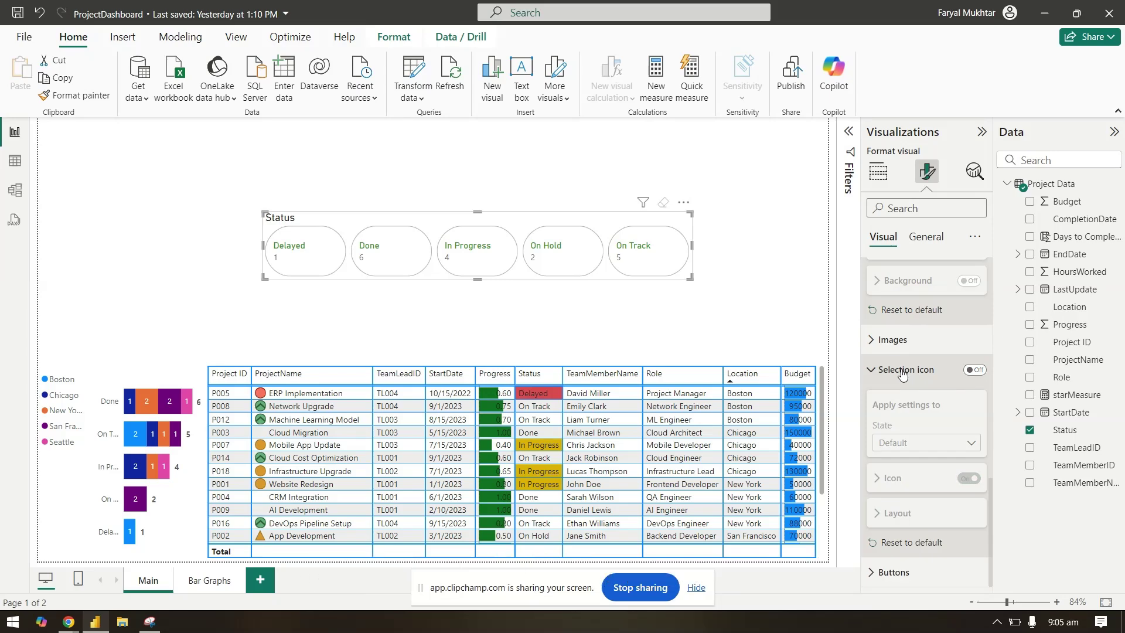
# Change the border color of the slicer's buttons to green
pyautogui.scroll(3, 903, 375)
pyautogui.click(893, 572)
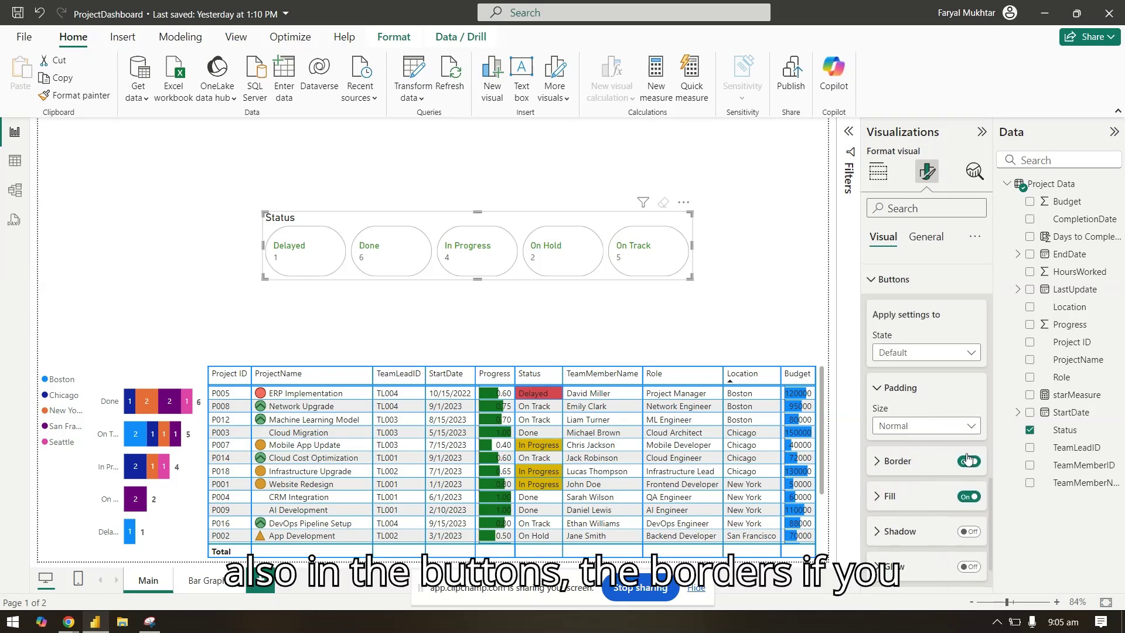
pyautogui.click(924, 463)
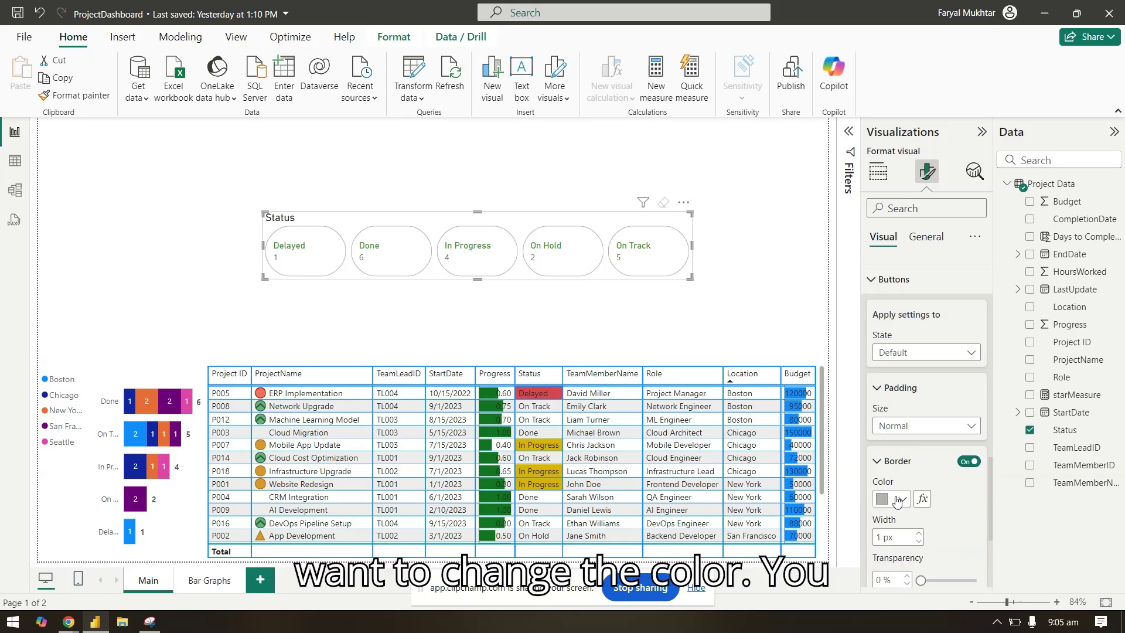
pyautogui.click(897, 501)
pyautogui.click(916, 437)
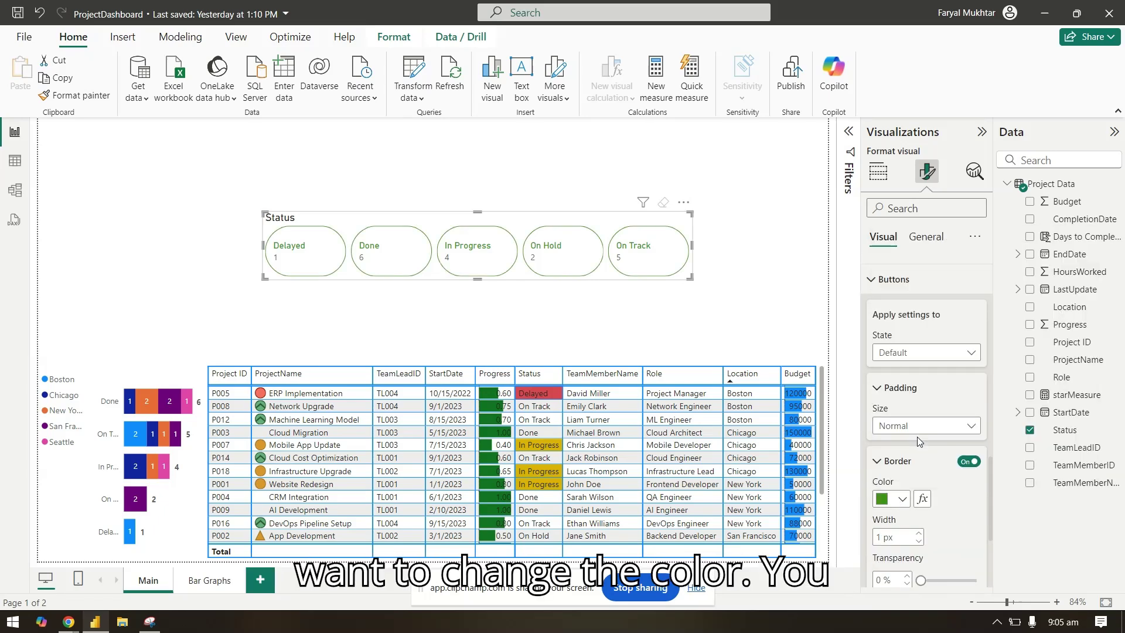
pyautogui.click(915, 466)
pyautogui.scroll(-1, 914, 434)
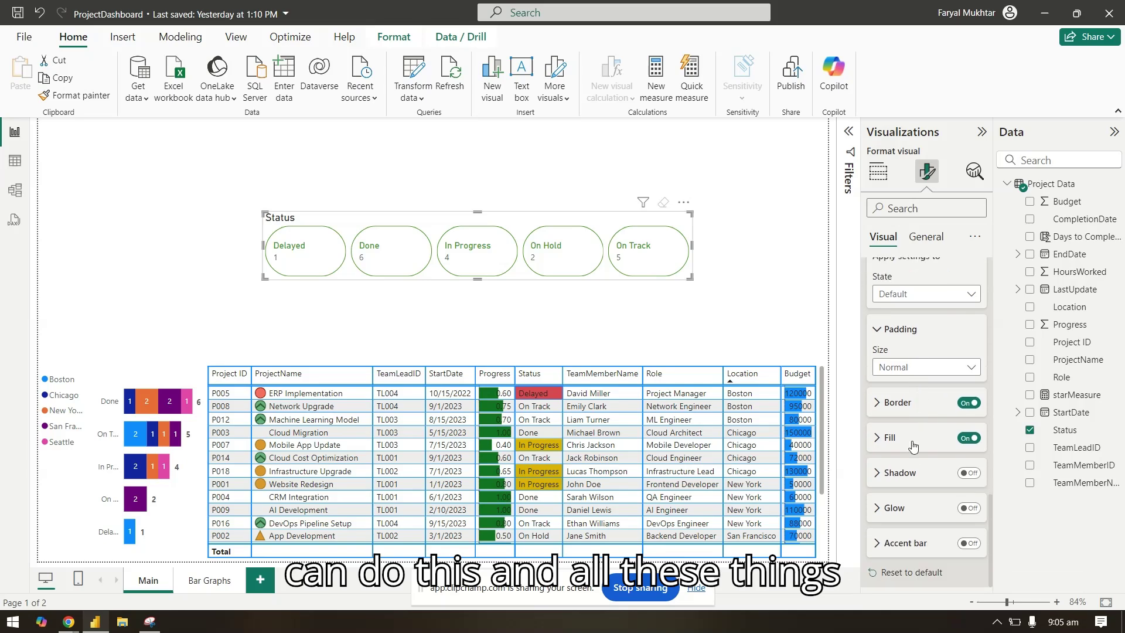
# Try a black fill on the slicer buttons and restore the white fill
pyautogui.click(913, 442)
pyautogui.click(897, 475)
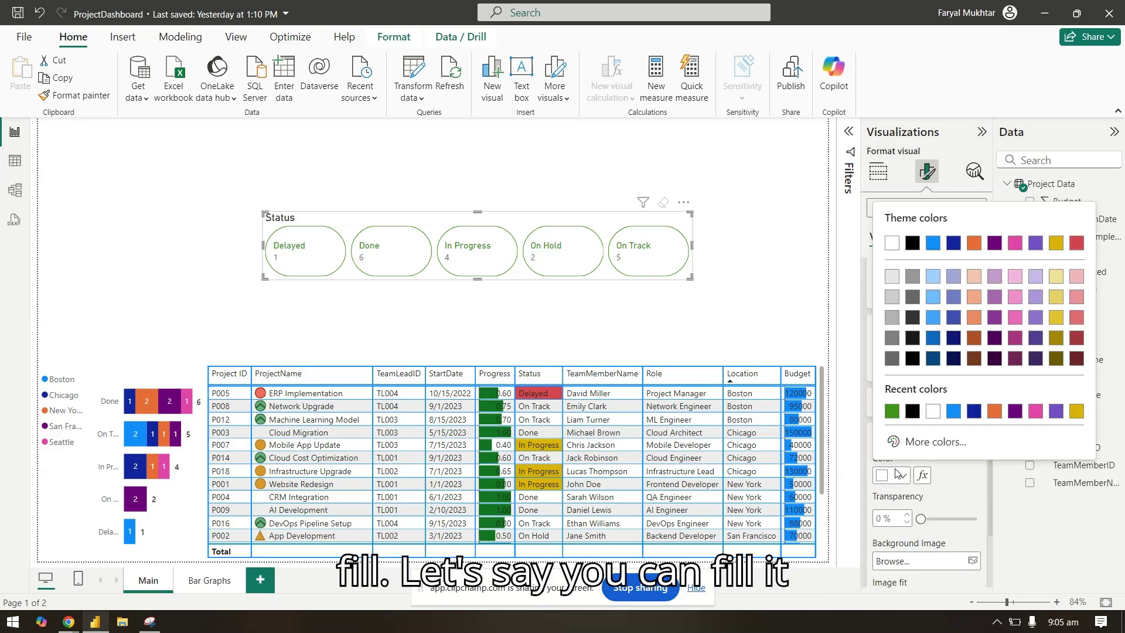
pyautogui.click(916, 417)
pyautogui.click(904, 476)
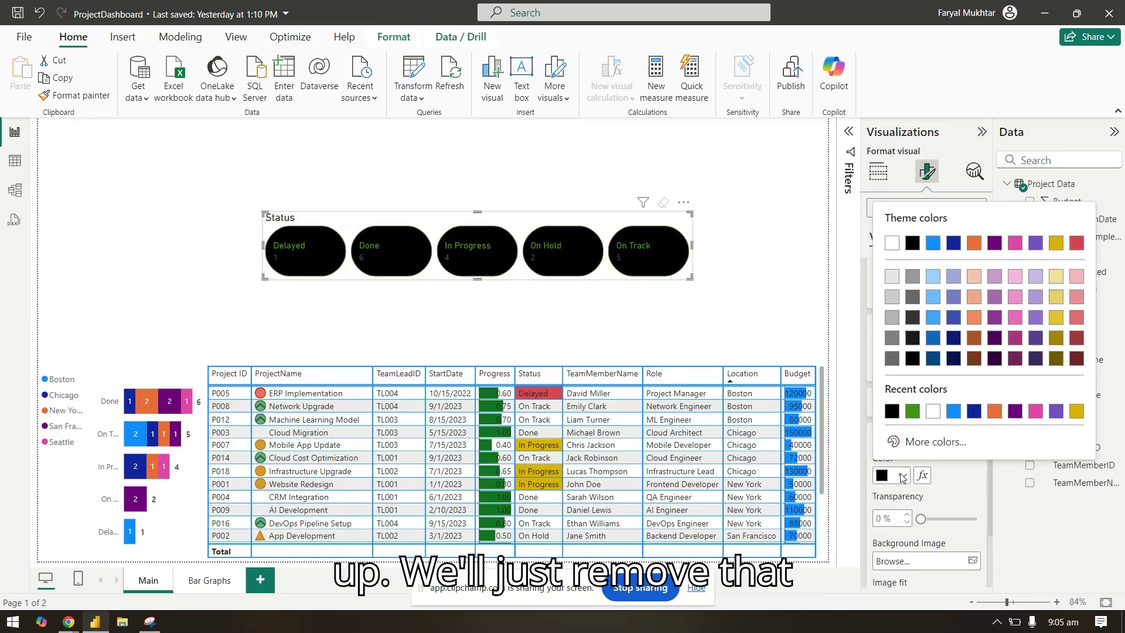
pyautogui.click(918, 404)
pyautogui.click(893, 438)
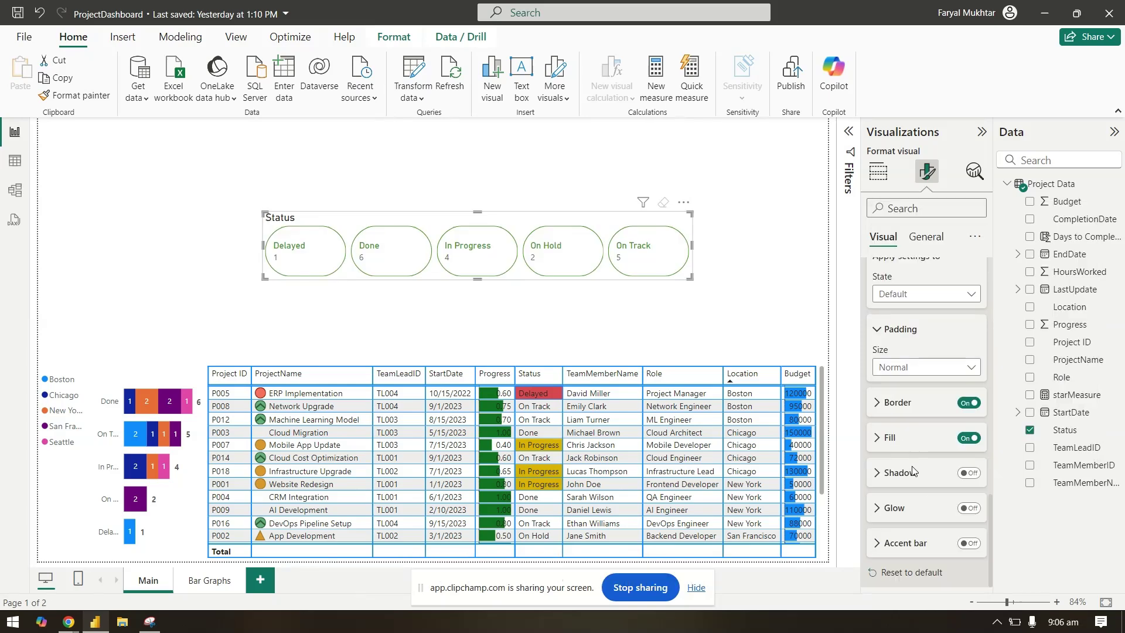
# Try a shadow and a glow on the slicer buttons, leave both off, and turn on the accent bar
pyautogui.click(968, 473)
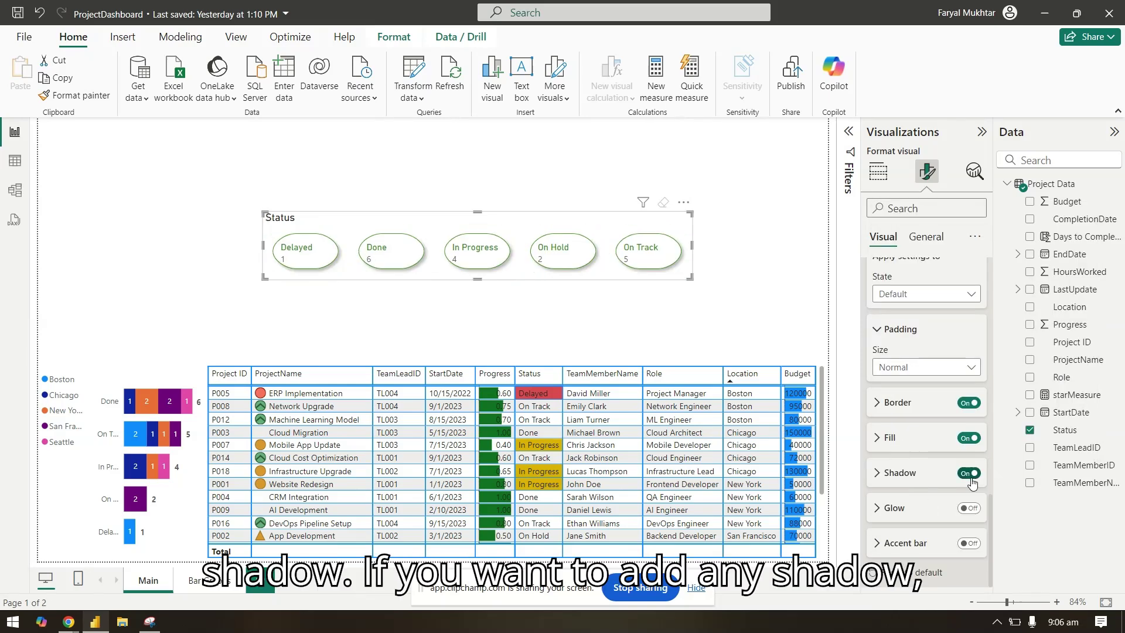
pyautogui.click(968, 474)
pyautogui.click(970, 508)
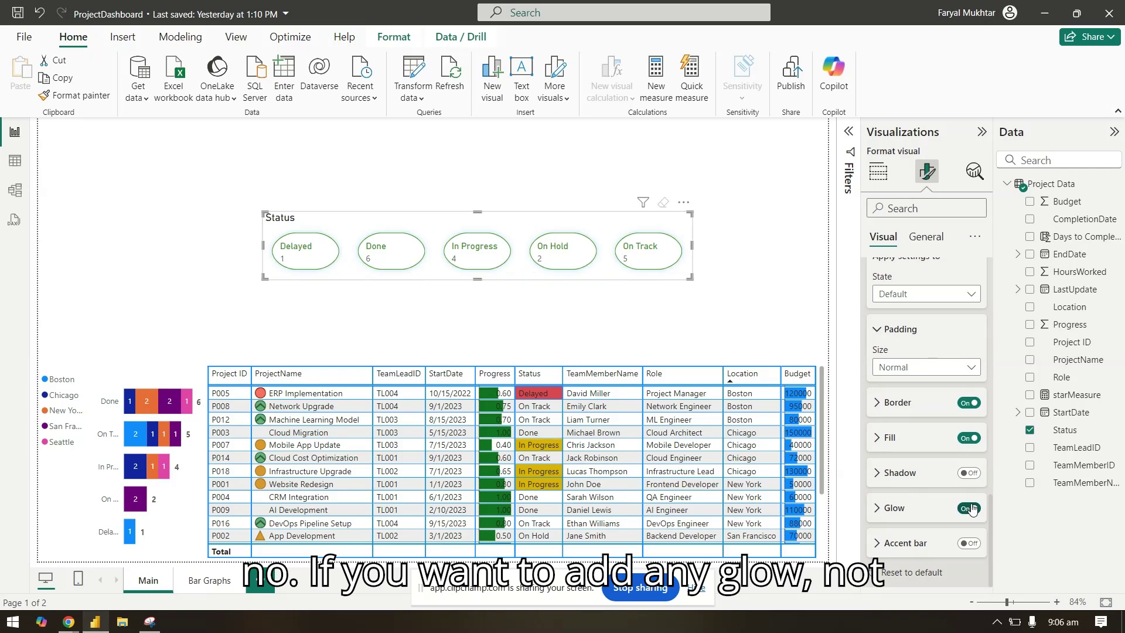
pyautogui.click(970, 508)
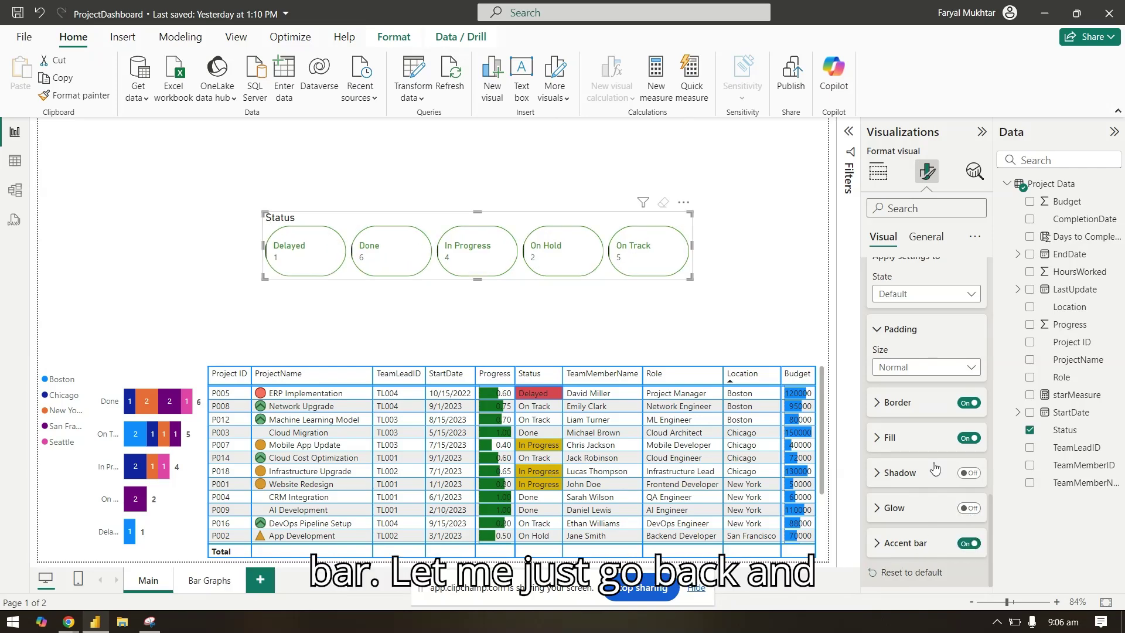
# Compare the Rectangle shape with Rounded Rectangle at 18 px corners, and set the slicer buttons to Rectangle
pyautogui.scroll(10, 906, 391)
pyautogui.scroll(5, 907, 391)
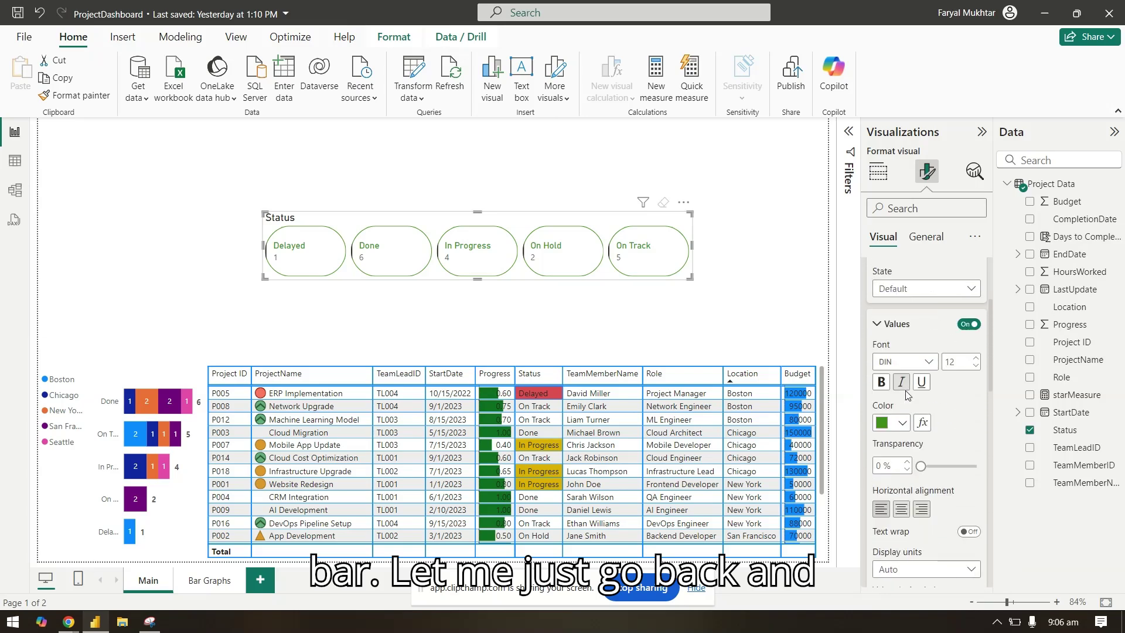
pyautogui.click(910, 303)
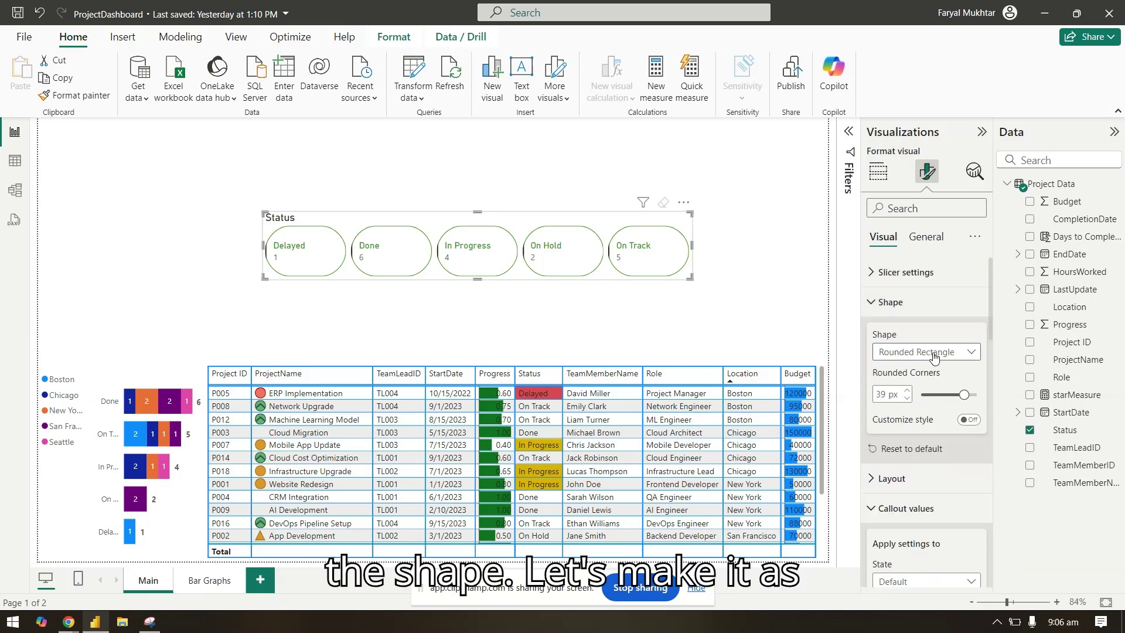
pyautogui.click(937, 351)
pyautogui.click(933, 373)
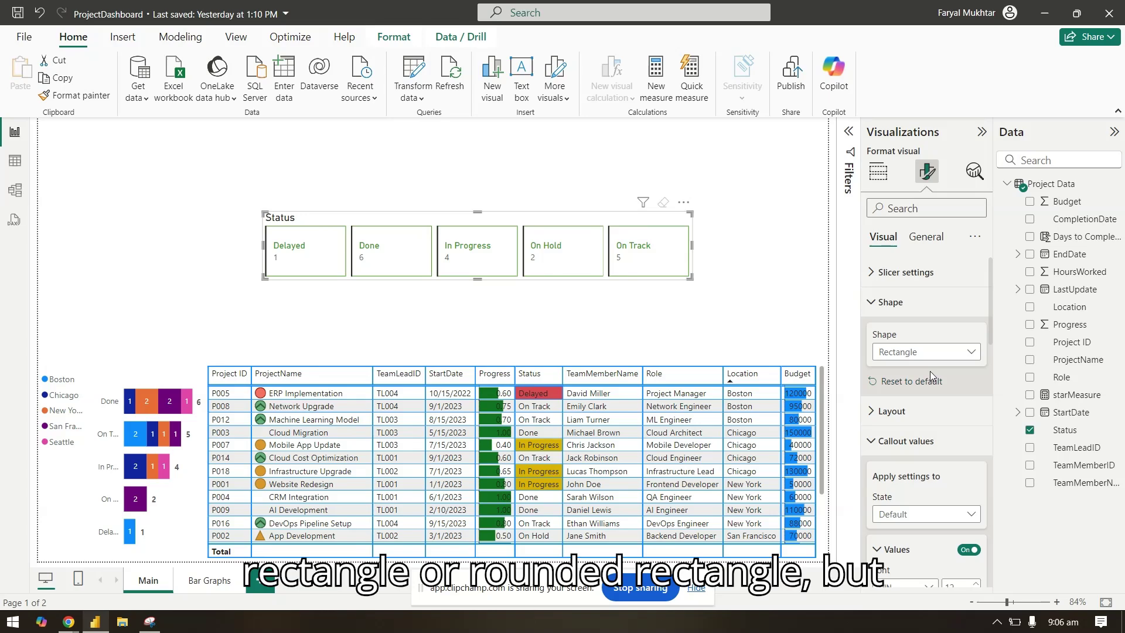
pyautogui.click(933, 351)
pyautogui.click(934, 375)
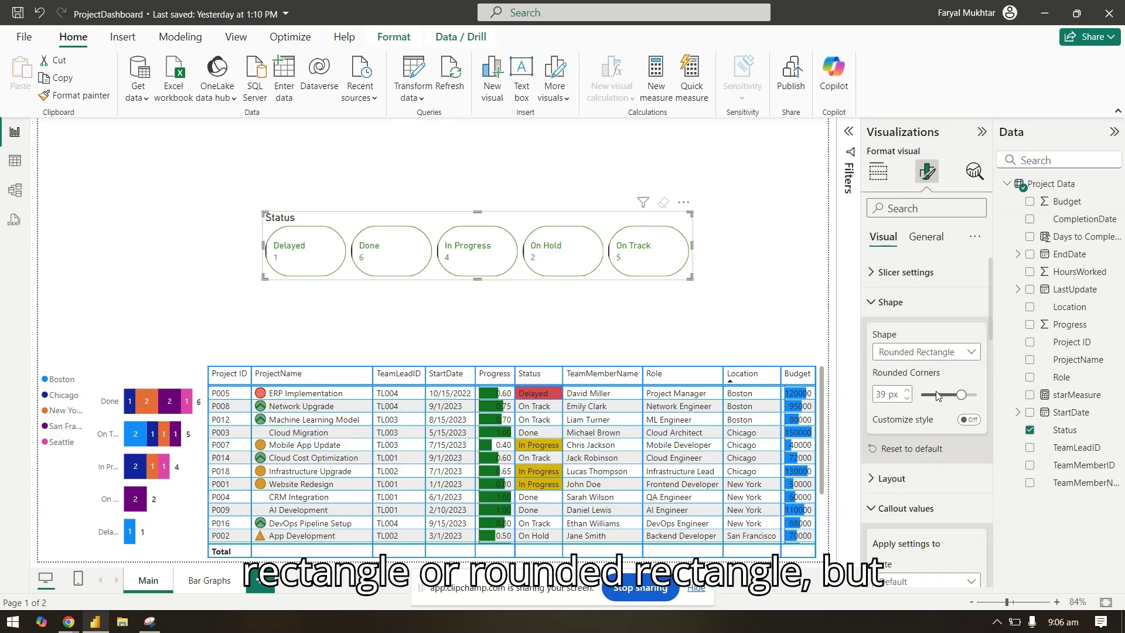
pyautogui.moveTo(948, 395); pyautogui.dragTo(939, 395)
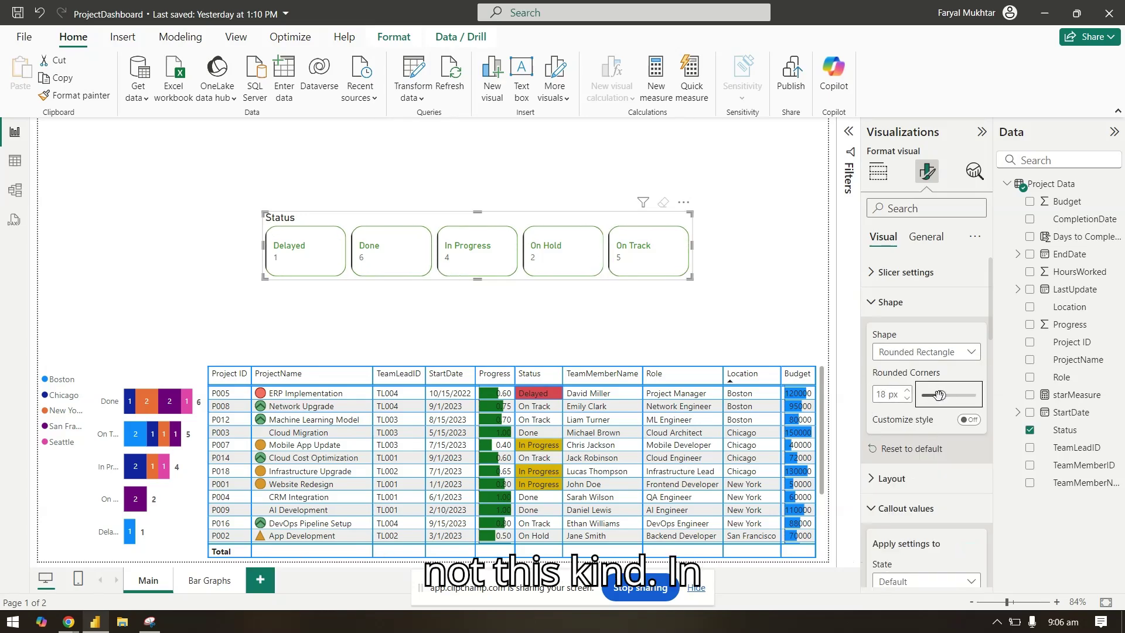
pyautogui.click(937, 352)
pyautogui.click(923, 369)
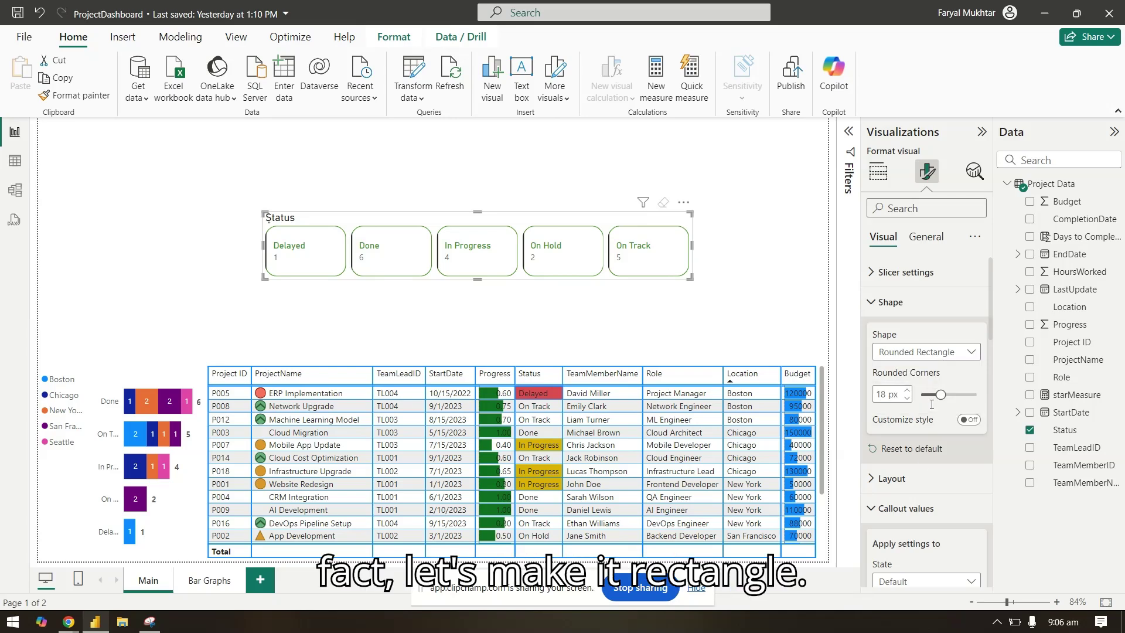
# Set the slicer buttons' accent bar position to Top and its width to 6 px
pyautogui.scroll(-1, 925, 459)
pyautogui.scroll(-10, 925, 459)
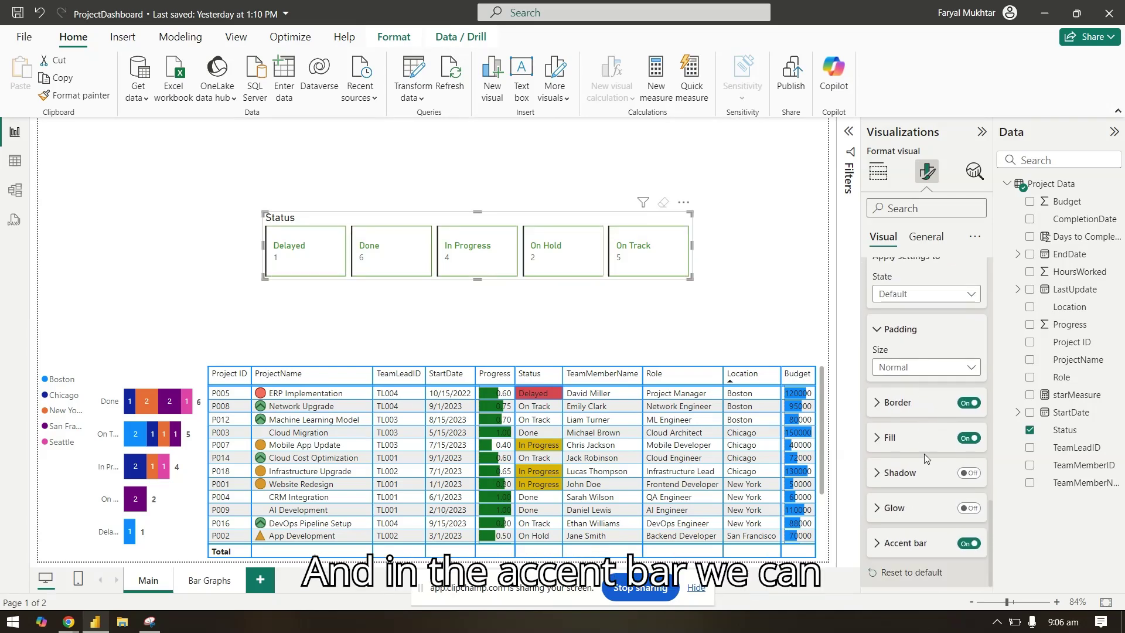
pyautogui.click(914, 543)
pyautogui.scroll(-3, 937, 469)
pyautogui.click(943, 420)
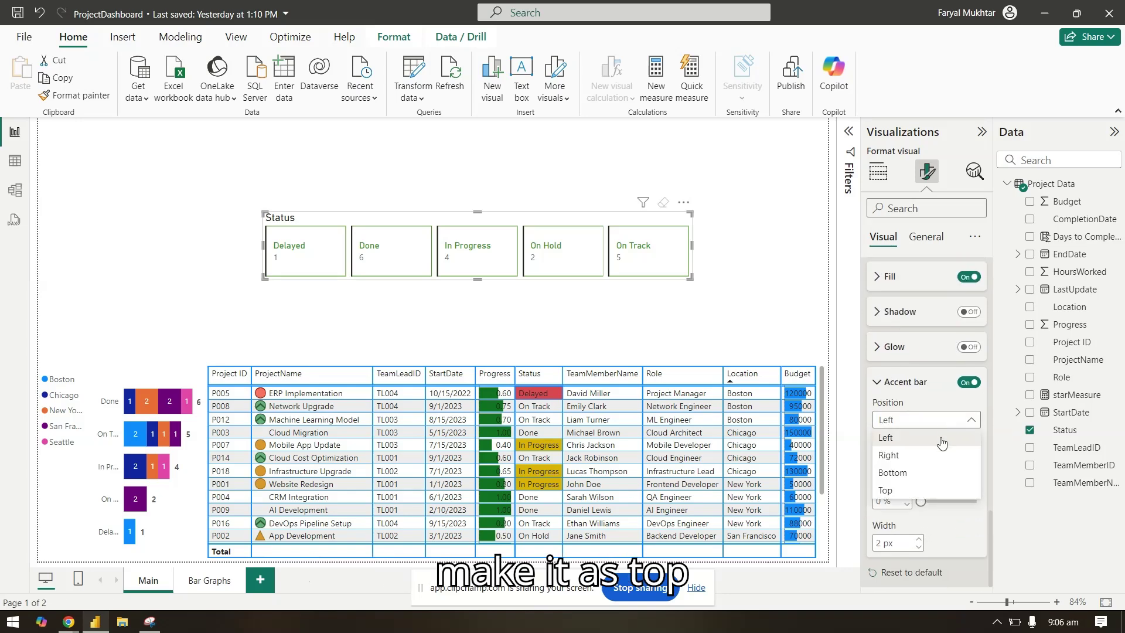
pyautogui.click(938, 489)
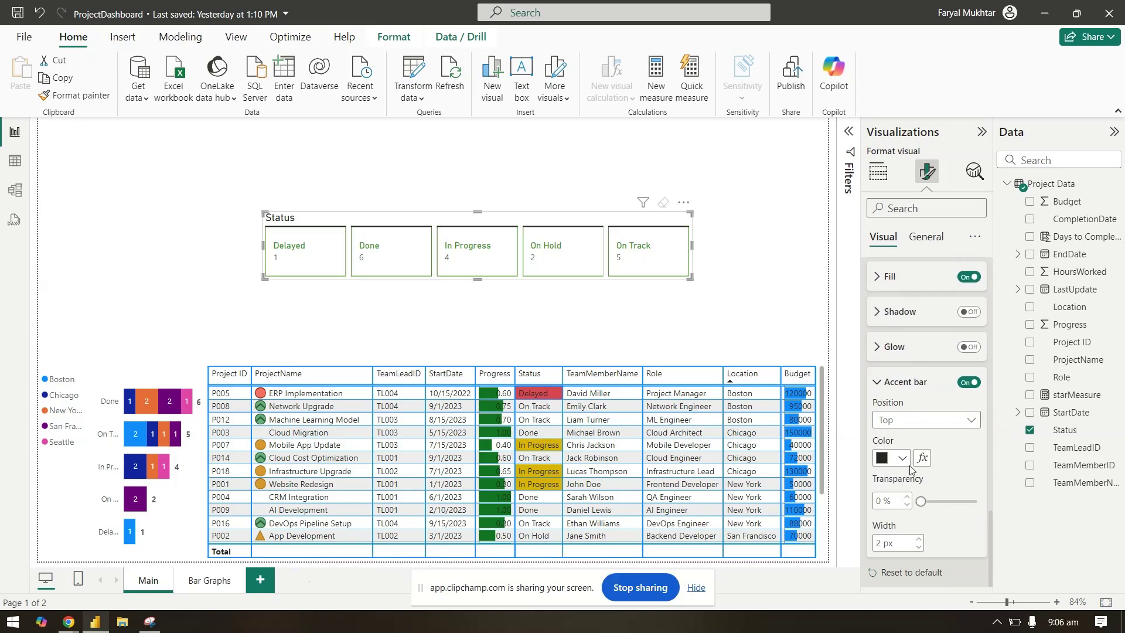
pyautogui.click(920, 541)
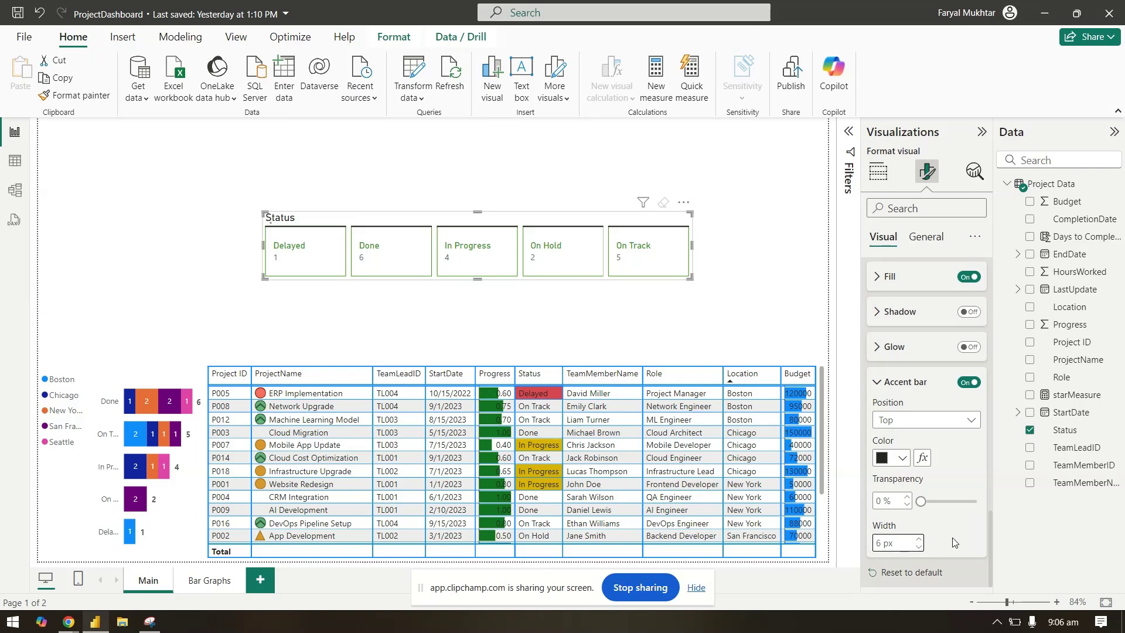
pyautogui.click(757, 296)
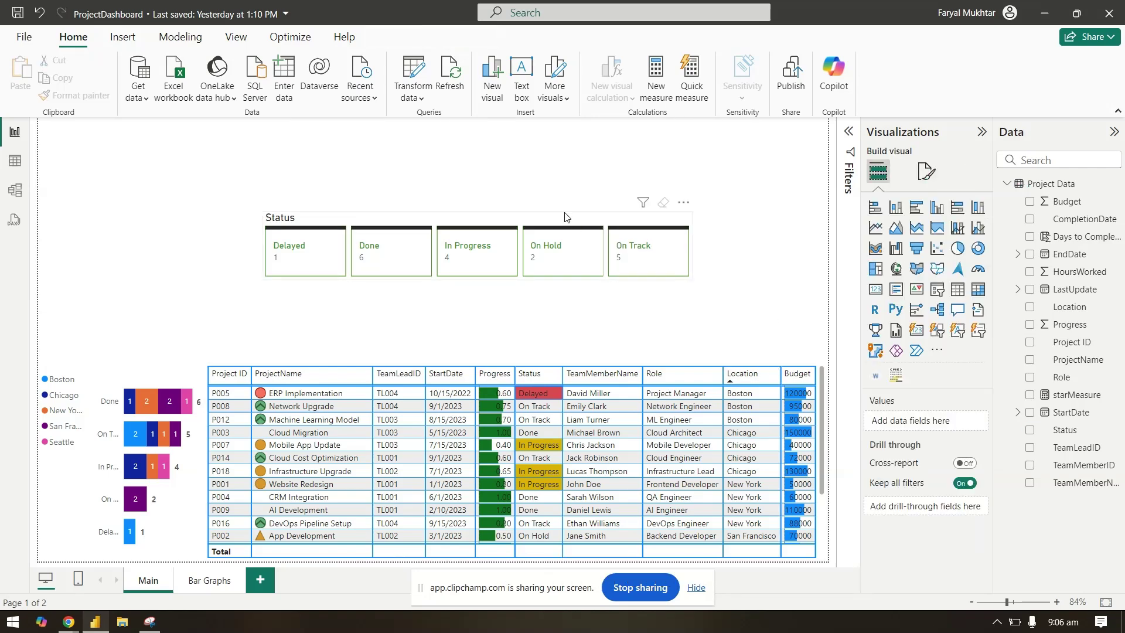
# Check the Status slicer's general size properties and turn off its title
pyautogui.click(654, 221)
pyautogui.click(927, 172)
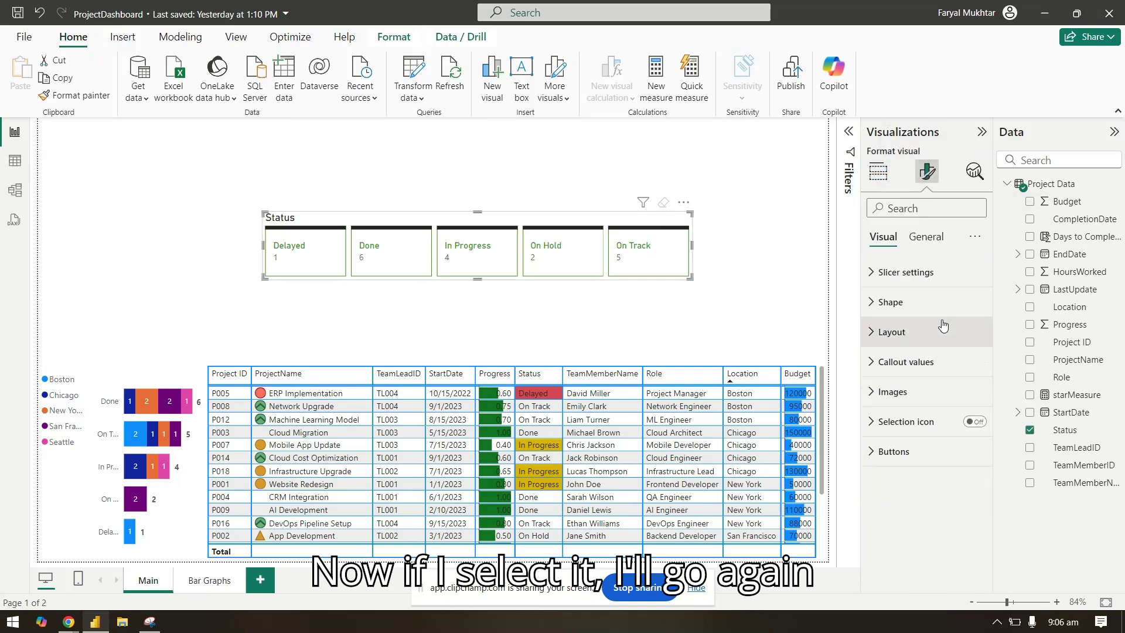
pyautogui.click(925, 237)
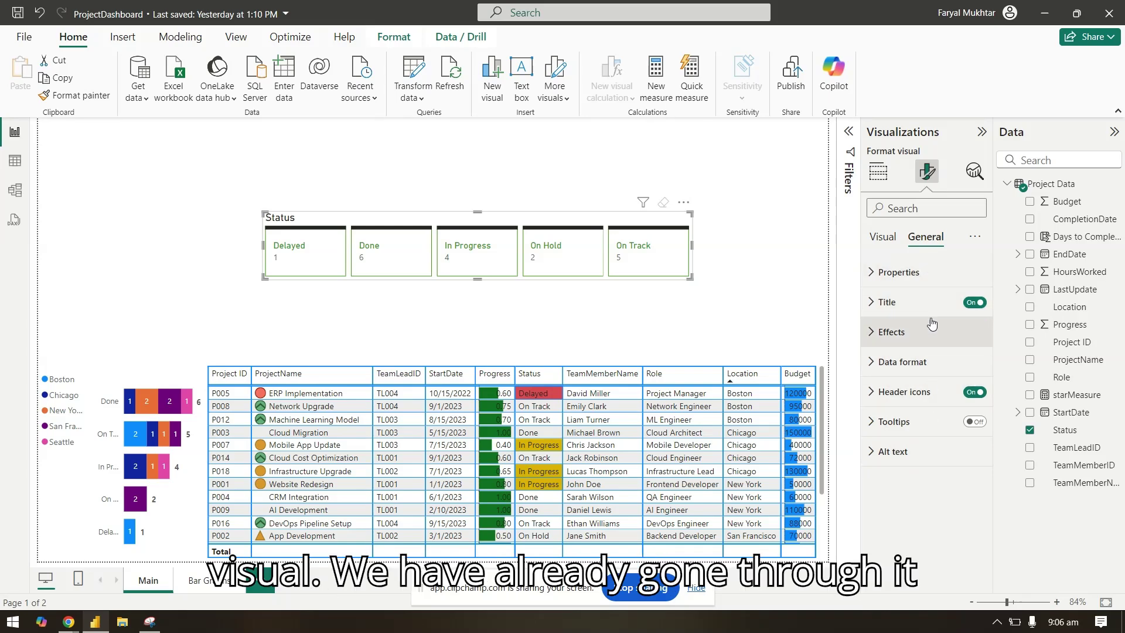
pyautogui.click(912, 274)
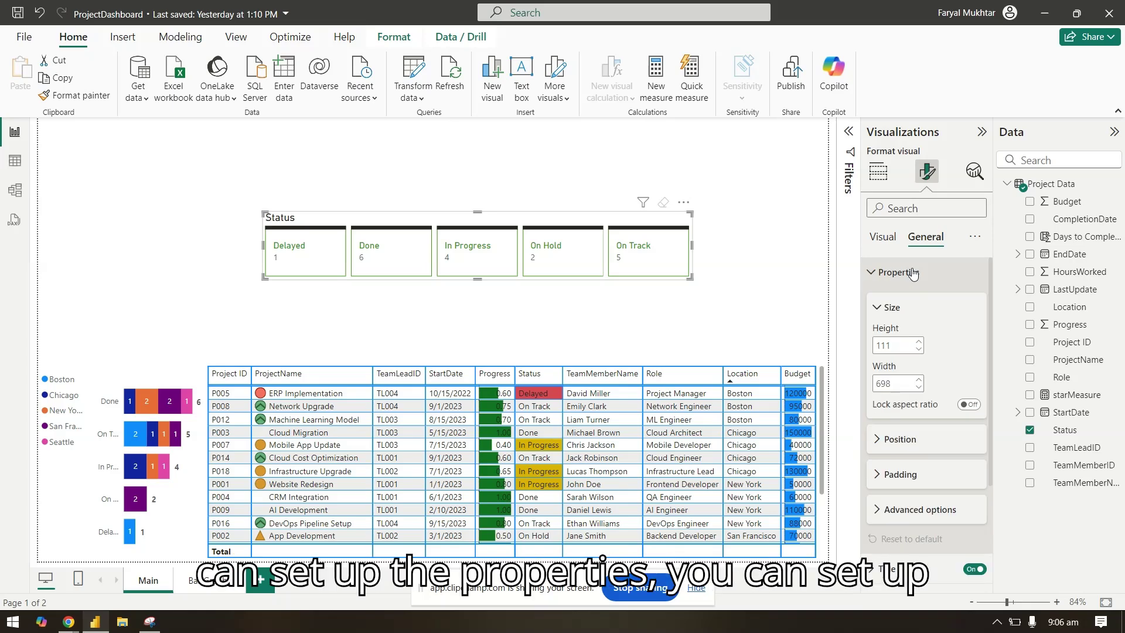
pyautogui.click(913, 273)
pyautogui.click(914, 302)
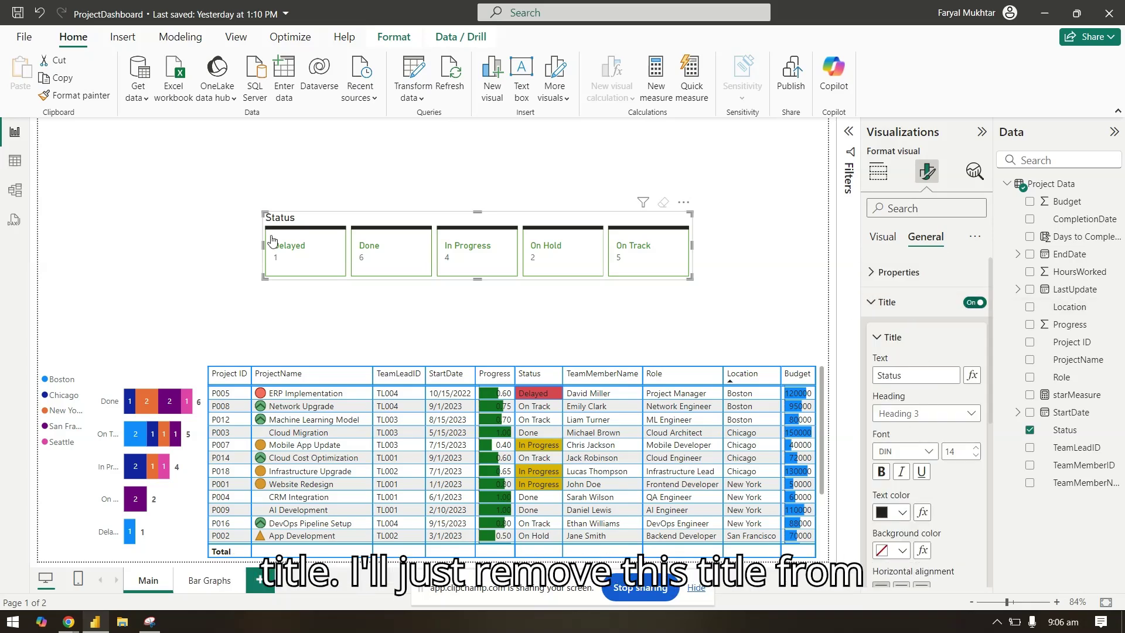
pyautogui.click(974, 302)
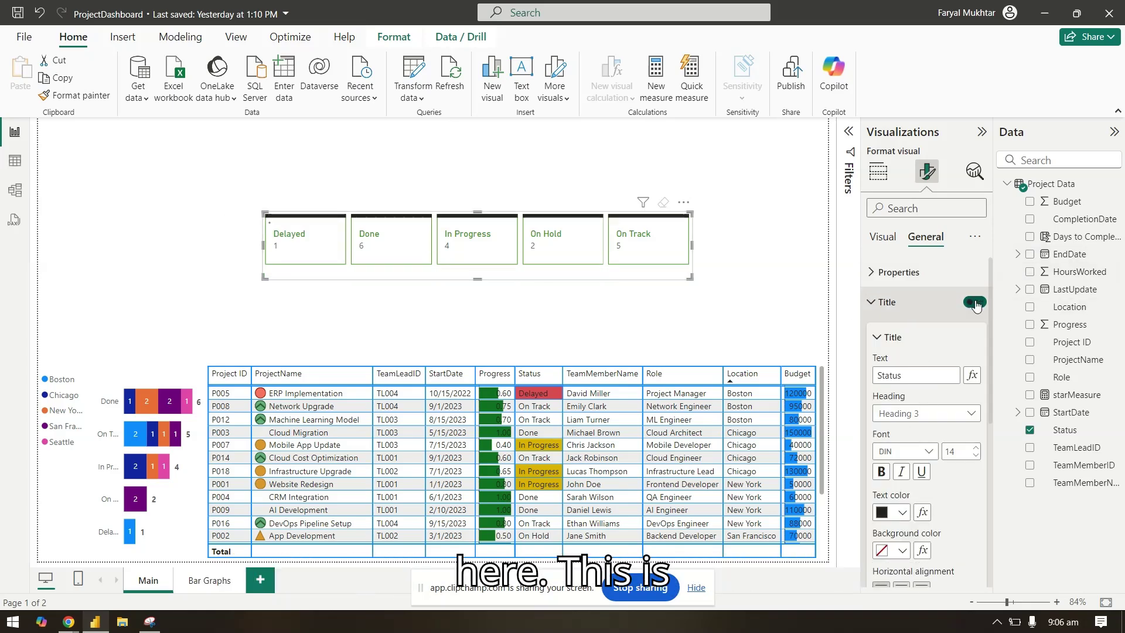
pyautogui.click(913, 303)
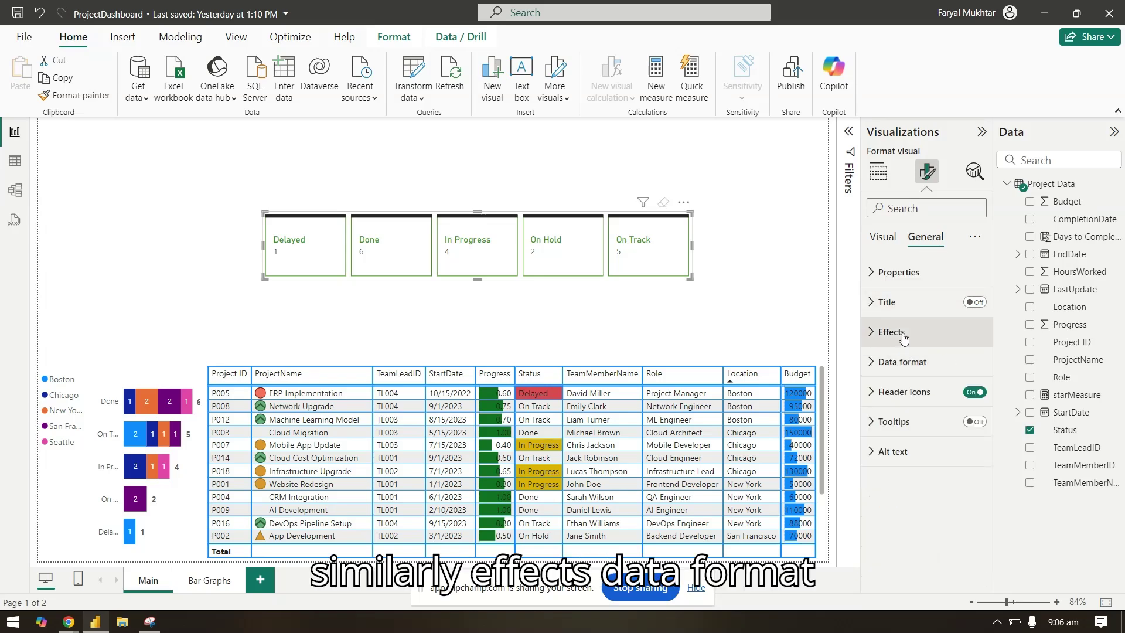
# Look over the slicer's Effects and Data format settings
pyautogui.click(902, 332)
pyautogui.click(903, 332)
pyautogui.click(906, 364)
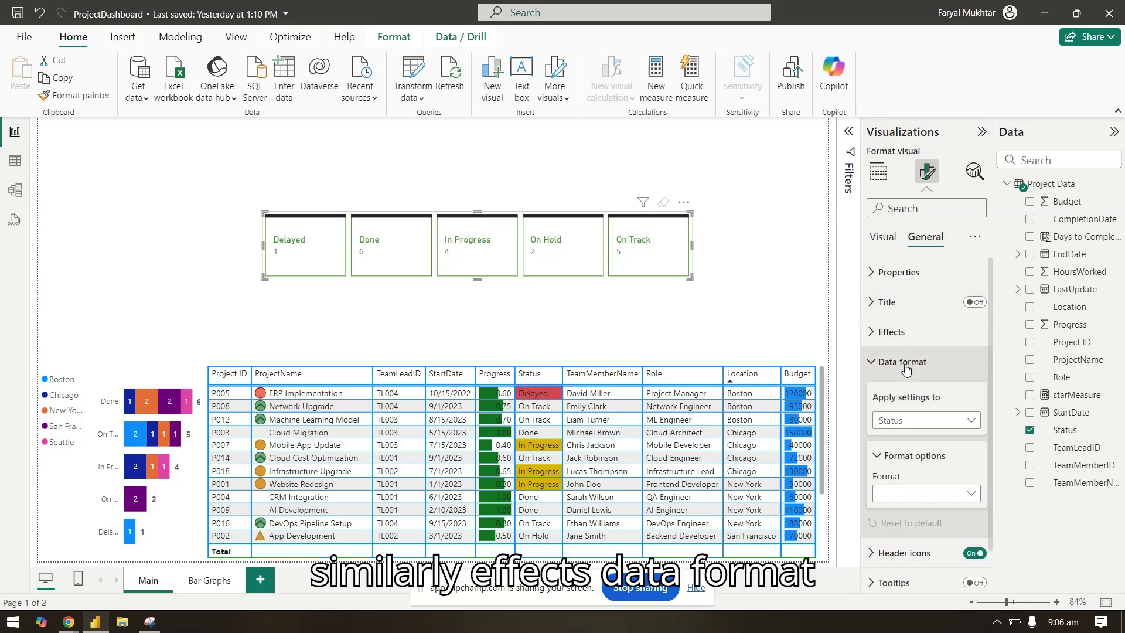
pyautogui.click(905, 363)
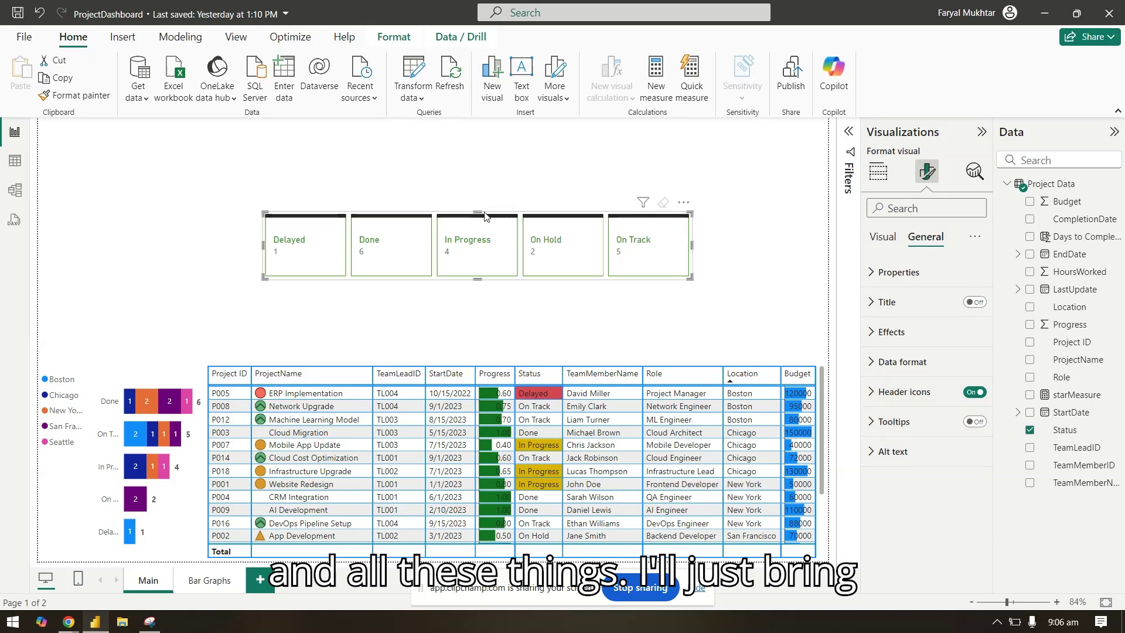
# Move the Status slicer to the report page's upper-right corner and reduce its height to a compact button row
pyautogui.moveTo(485, 216); pyautogui.dragTo(603, 135)
pyautogui.moveTo(593, 198); pyautogui.dragTo(596, 176)
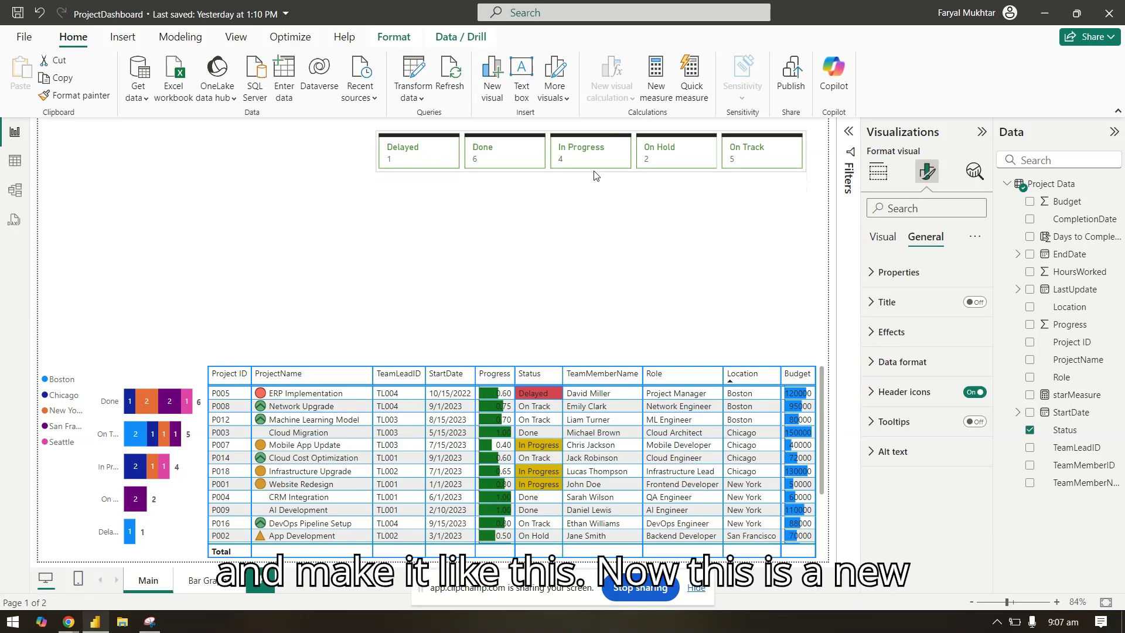
pyautogui.click(625, 205)
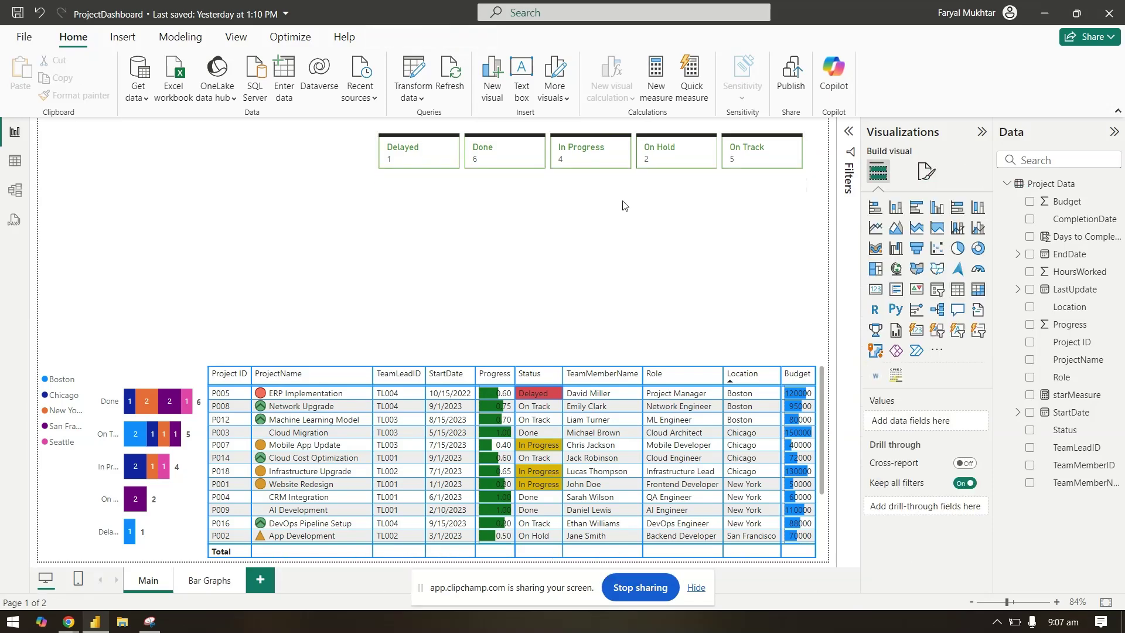
# Test the slicer by selecting the On Track button and clearing the selection again
pyautogui.click(767, 152)
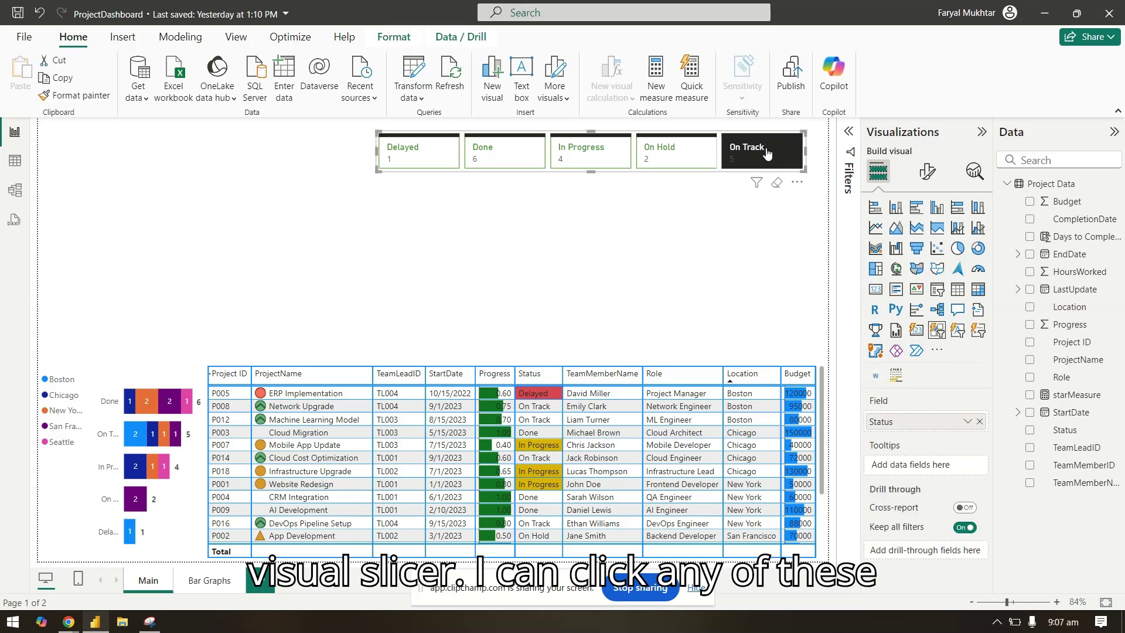
pyautogui.click(767, 153)
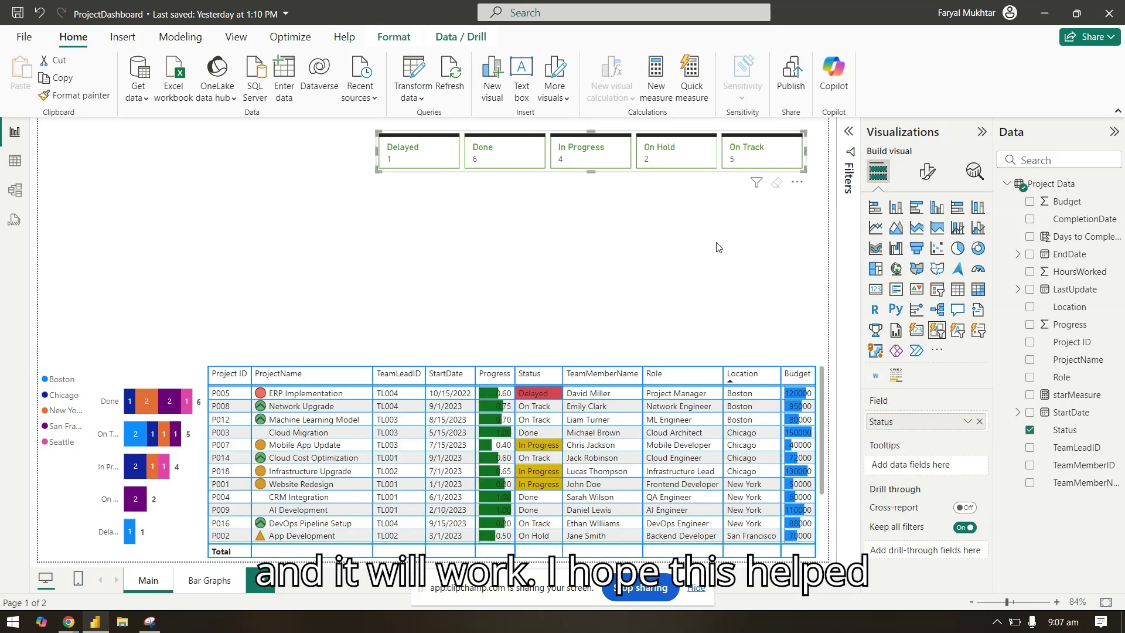
pyautogui.click(717, 245)
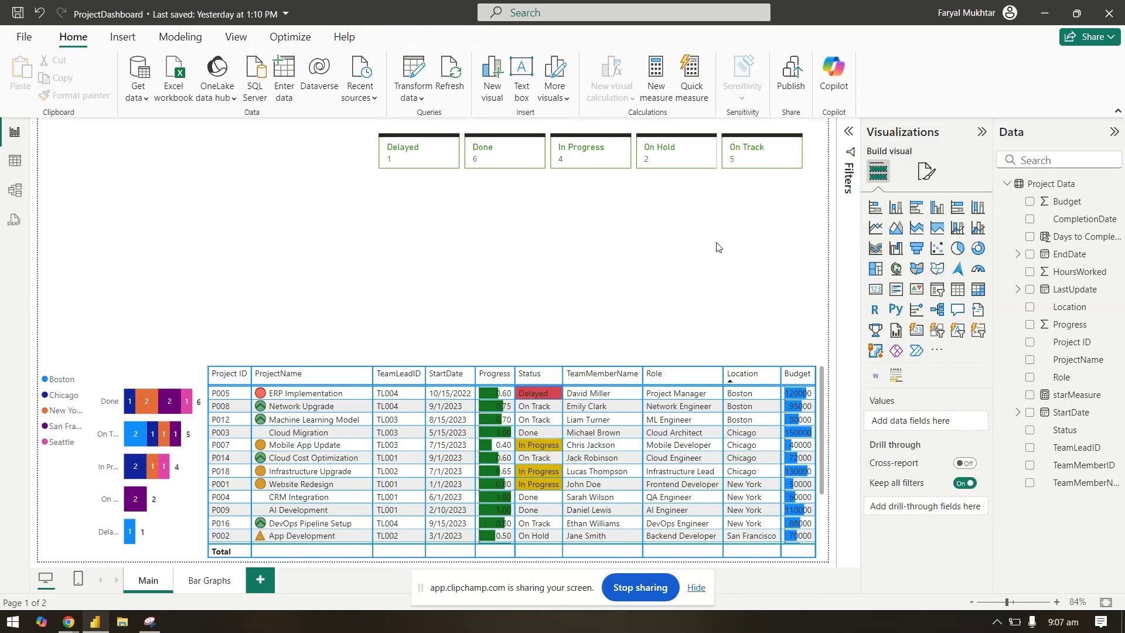